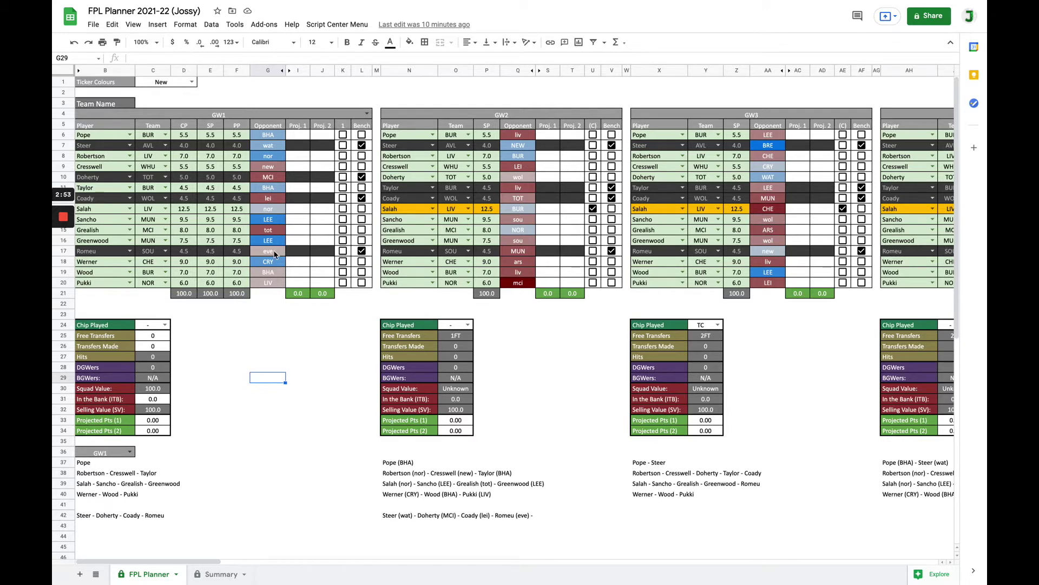
# Switch to the Fantasy Premier League site and display the squad's transfers page in list view
pyautogui.press('Right')
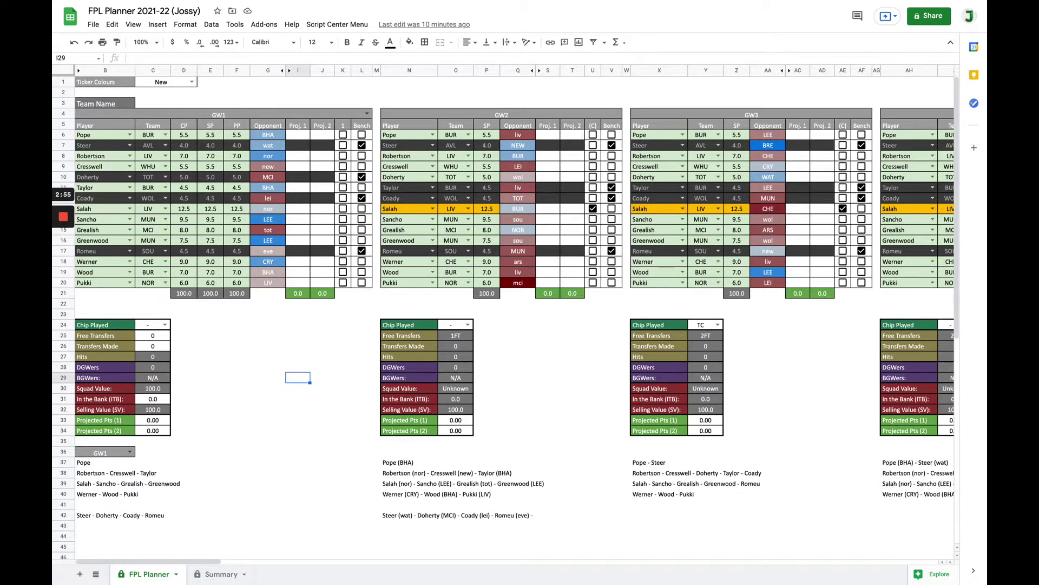
pyautogui.press('alt+super+Right')
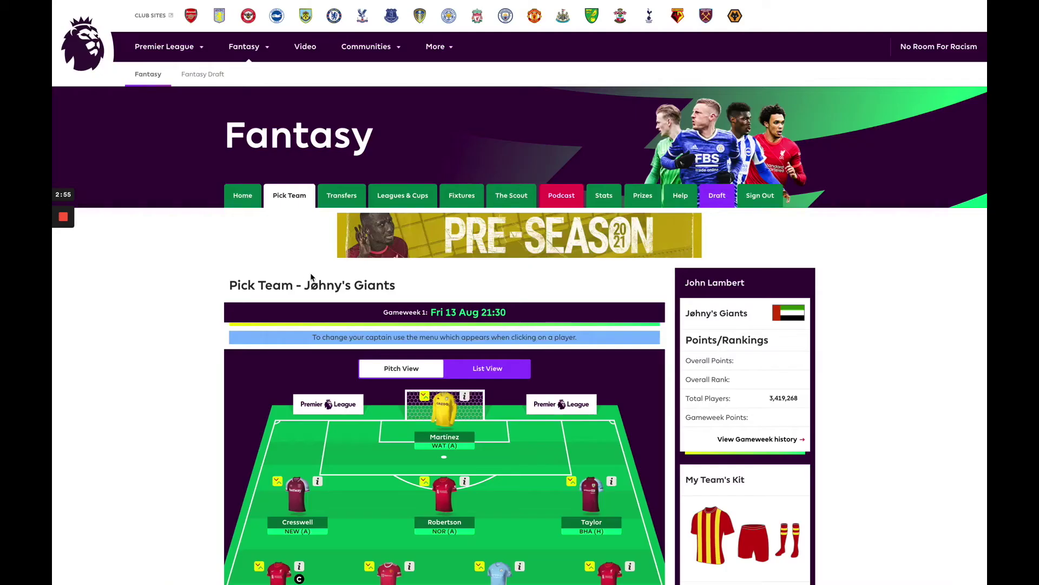
pyautogui.click(342, 202)
pyautogui.scroll(-1, 410, 310)
pyautogui.scroll(-5, 410, 309)
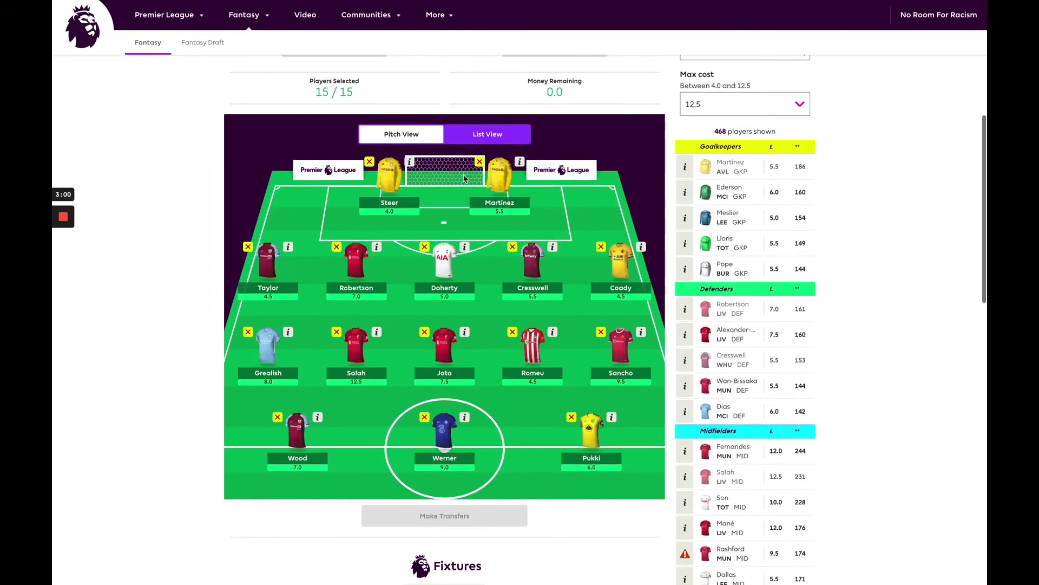
pyautogui.click(487, 133)
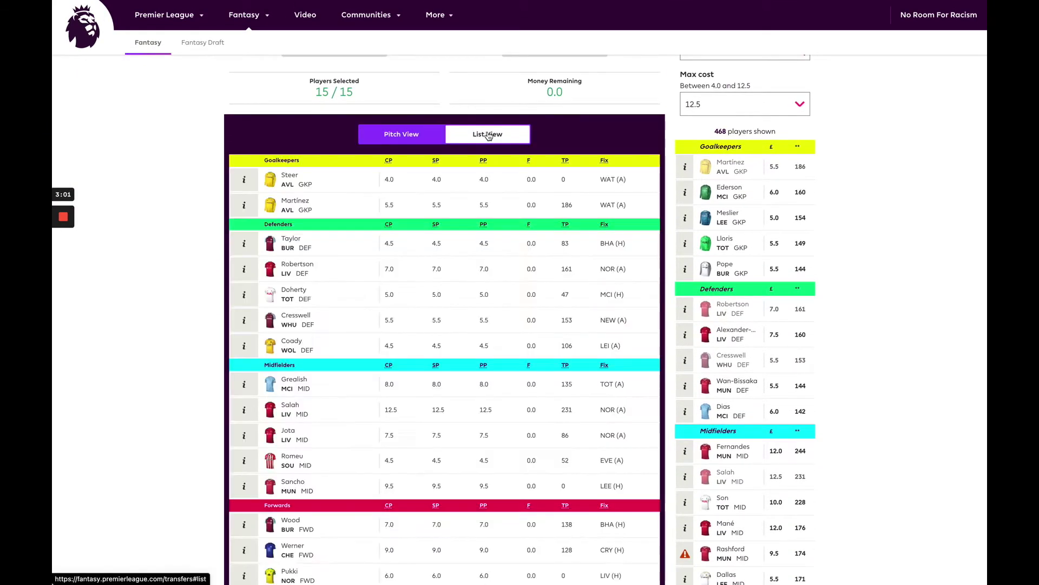
pyautogui.scroll(-1, 489, 144)
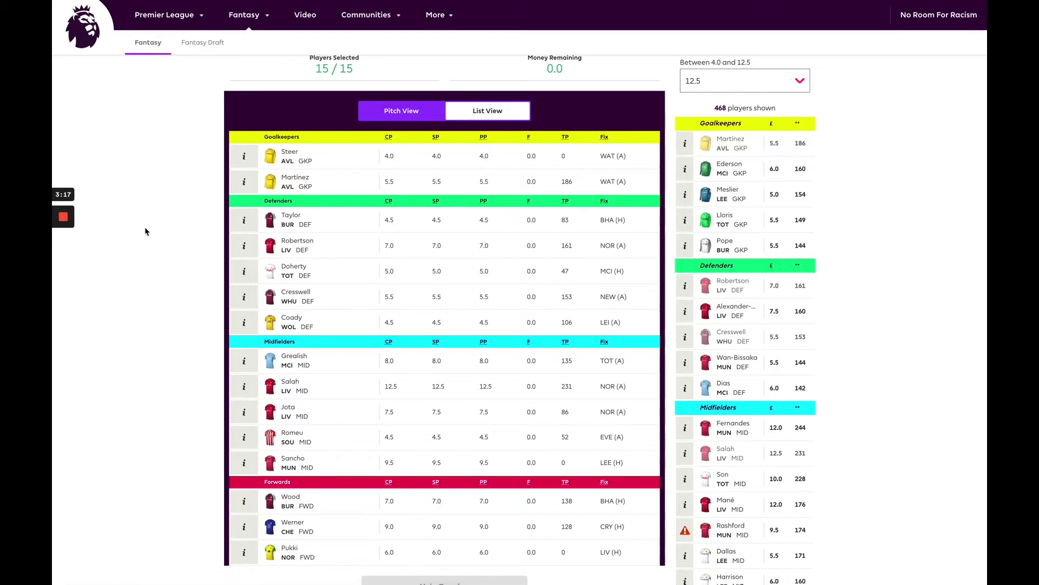
# Return to the FPL Planner sheet and replace the GW1 goalkeeper in row 6 with Martínez of team AVL
pyautogui.hotkey('alt', 'Tab')
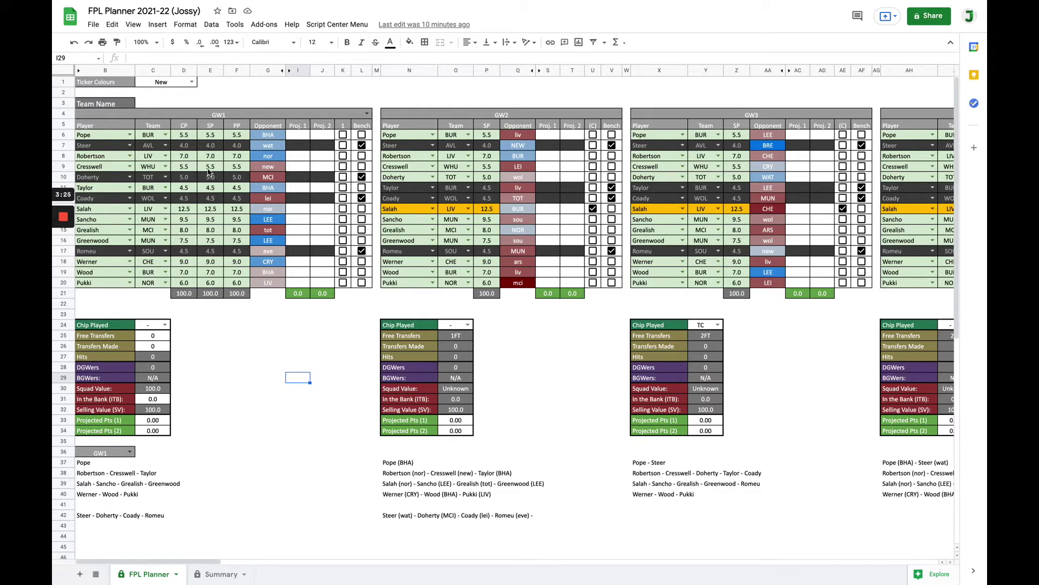
pyautogui.click(166, 135)
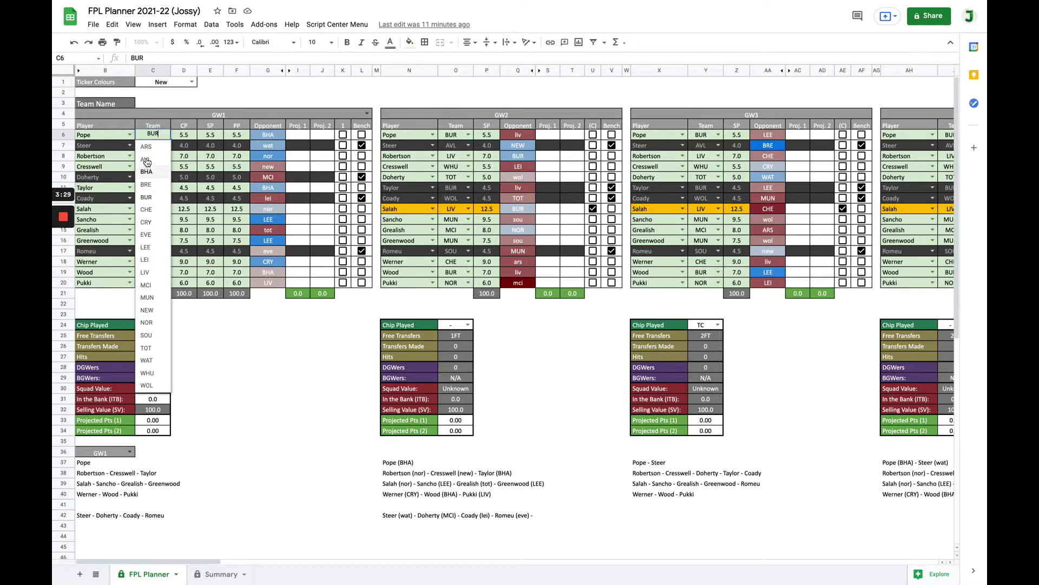
pyautogui.click(146, 161)
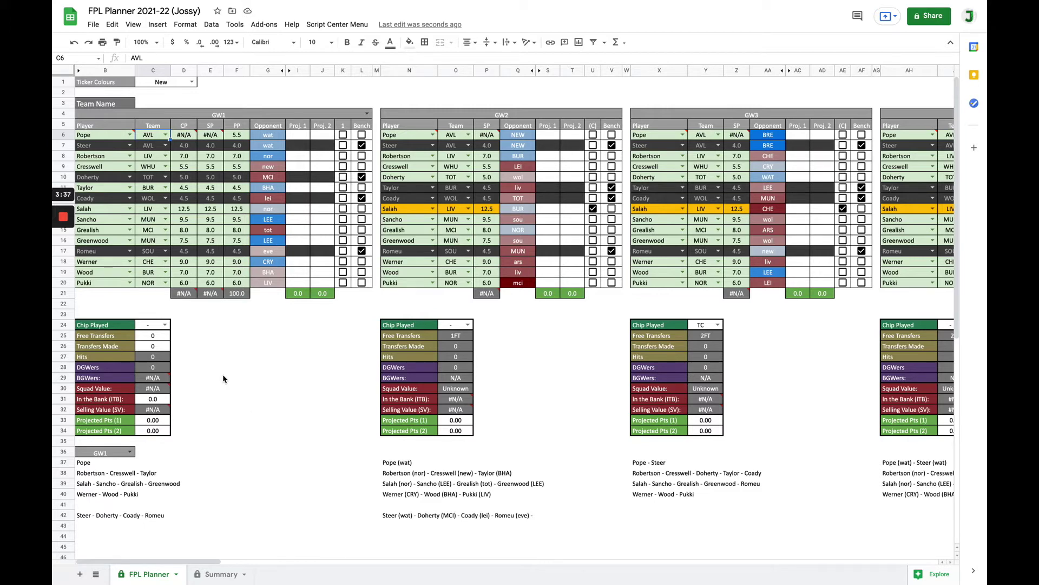
pyautogui.click(130, 134)
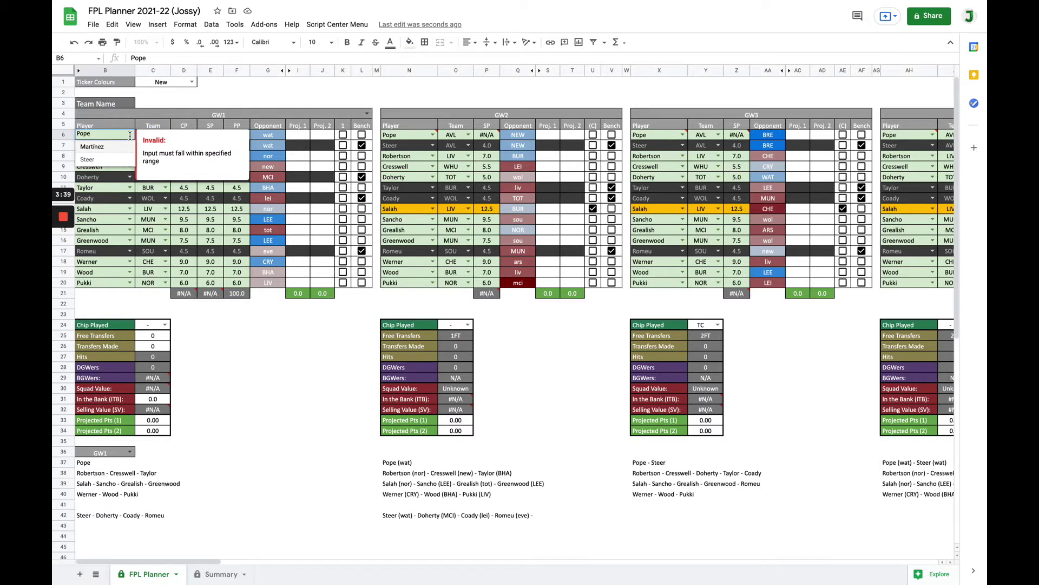
pyautogui.click(101, 152)
pyautogui.click(275, 395)
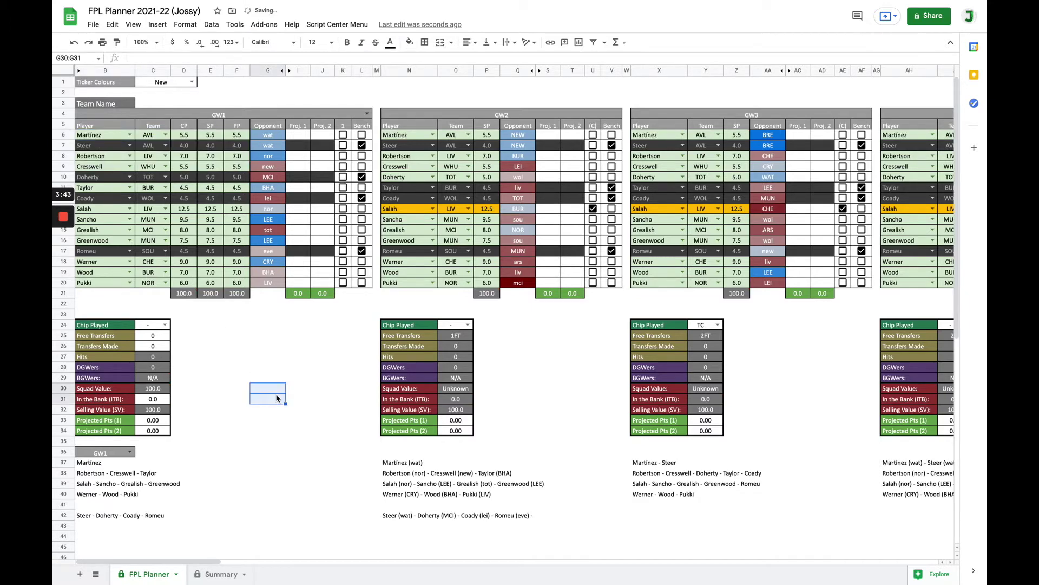
pyautogui.click(263, 357)
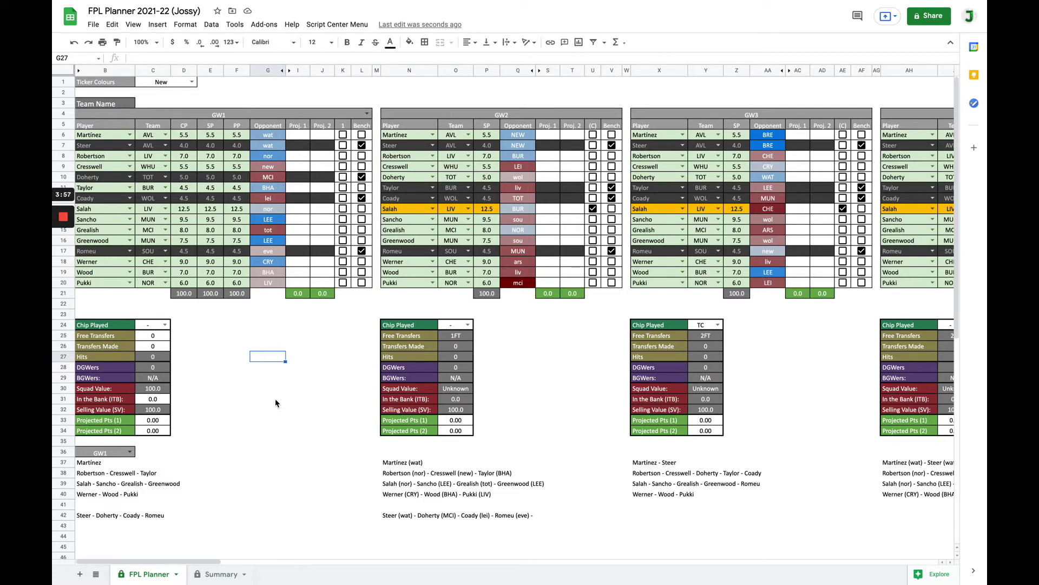
# Replace the GW1 forward in row 18 with Watkins of team AVL
pyautogui.click(166, 262)
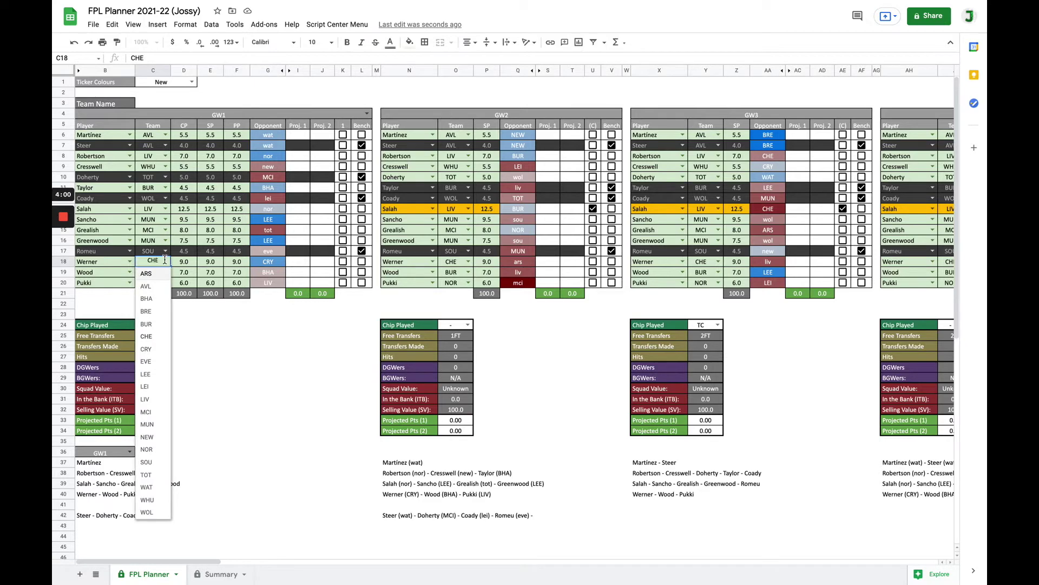
pyautogui.click(147, 287)
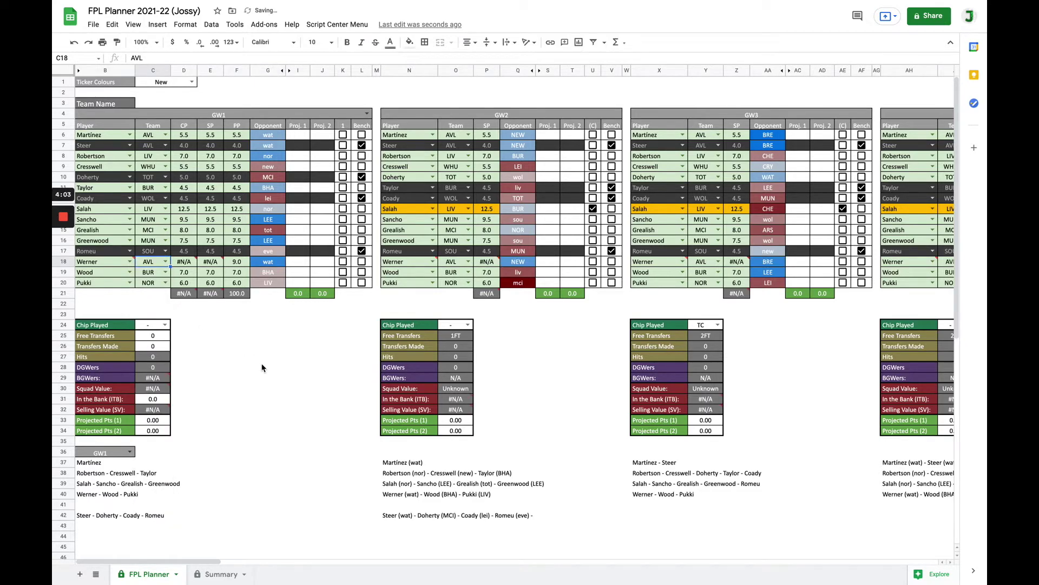
pyautogui.click(130, 262)
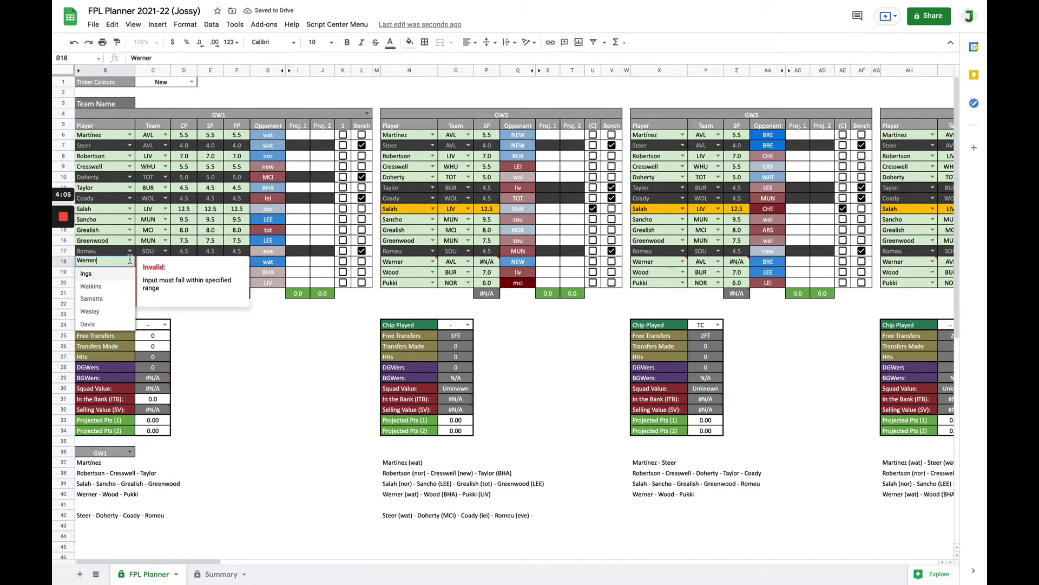
pyautogui.click(95, 287)
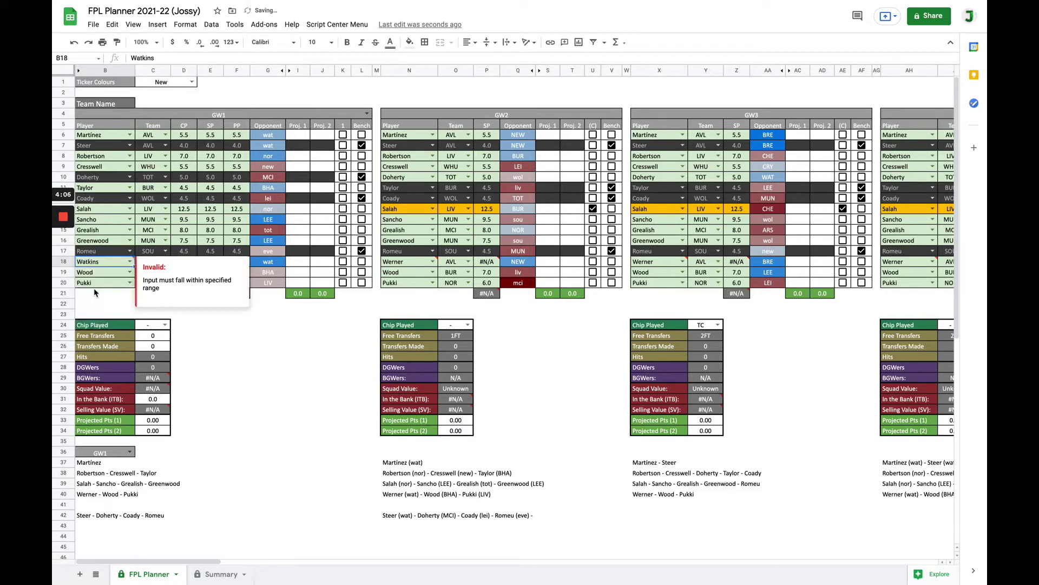
pyautogui.click(292, 398)
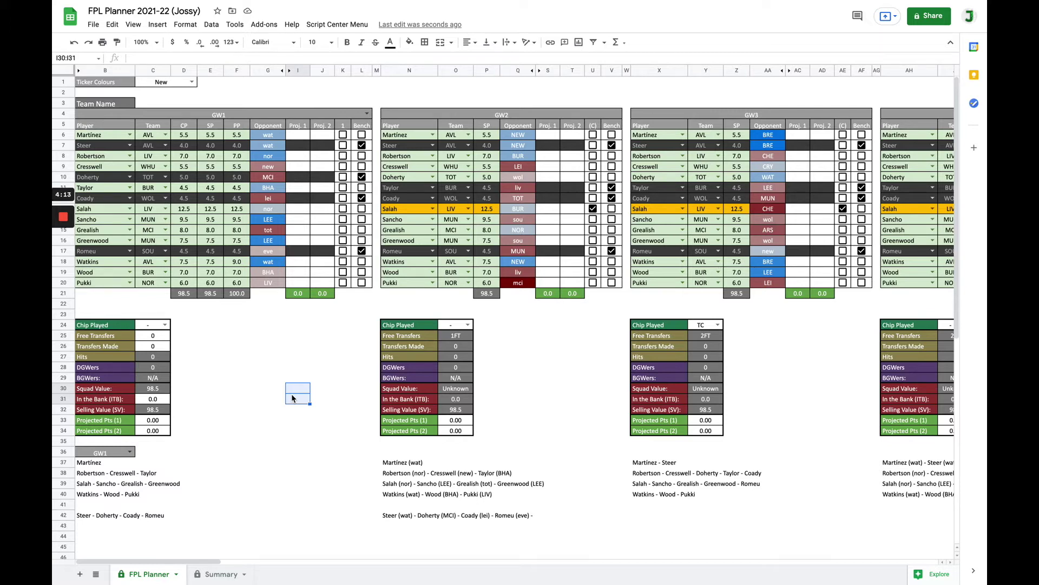
# Set the purchase price (PP) of Watkins in GW1 to 7.5
pyautogui.click(238, 263)
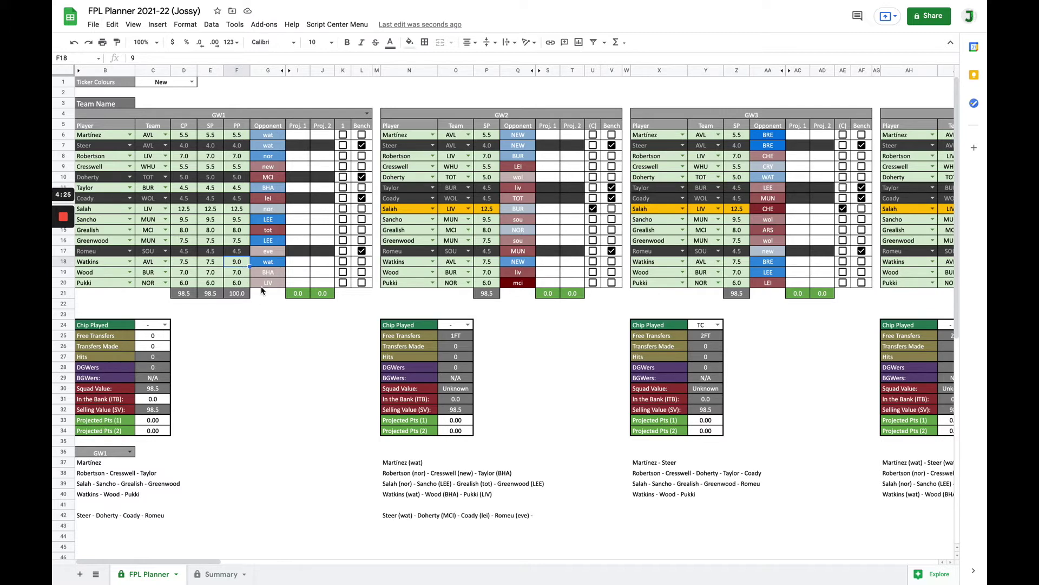
pyautogui.write('7.5')
pyautogui.press('Return')
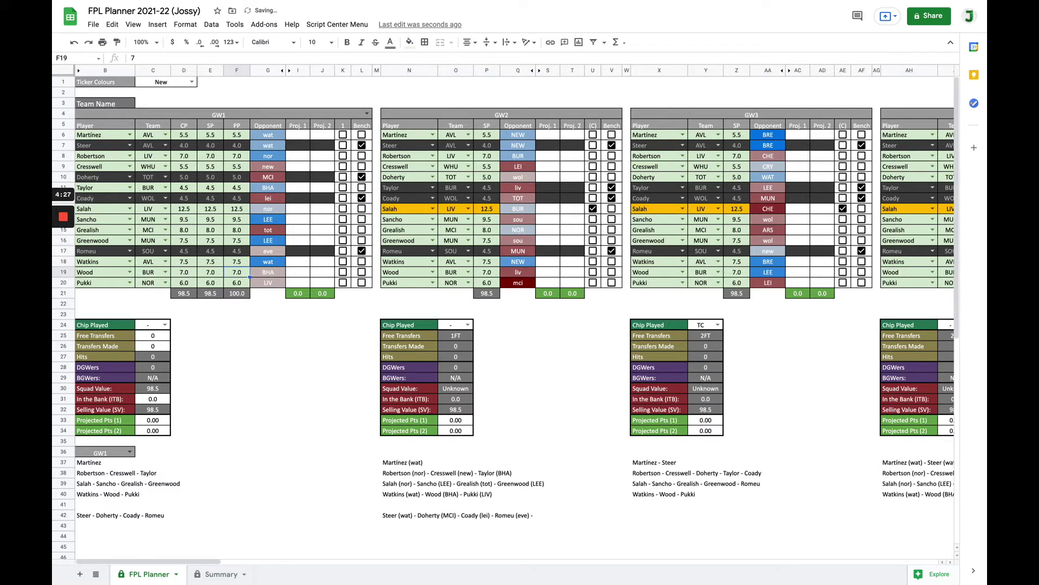
pyautogui.click(256, 347)
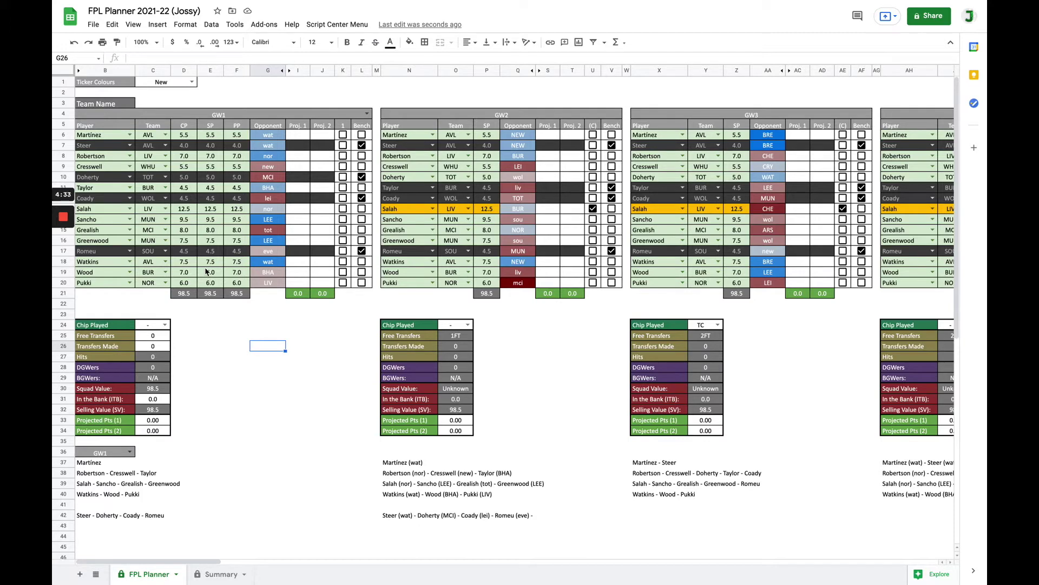
pyautogui.click(258, 325)
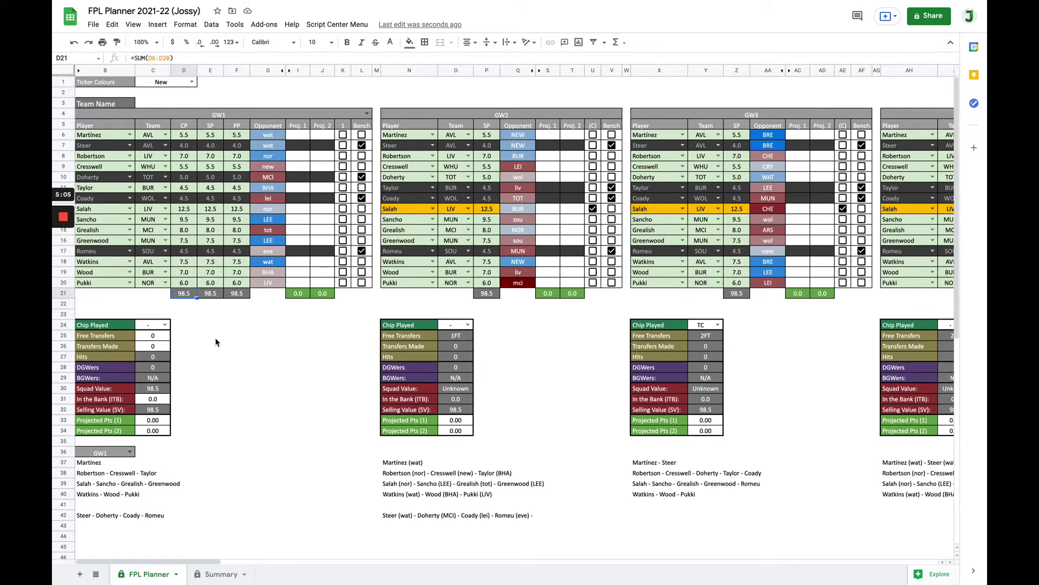
# Set the In the Bank (ITB) amount for GW1 to 1.5
pyautogui.click(164, 401)
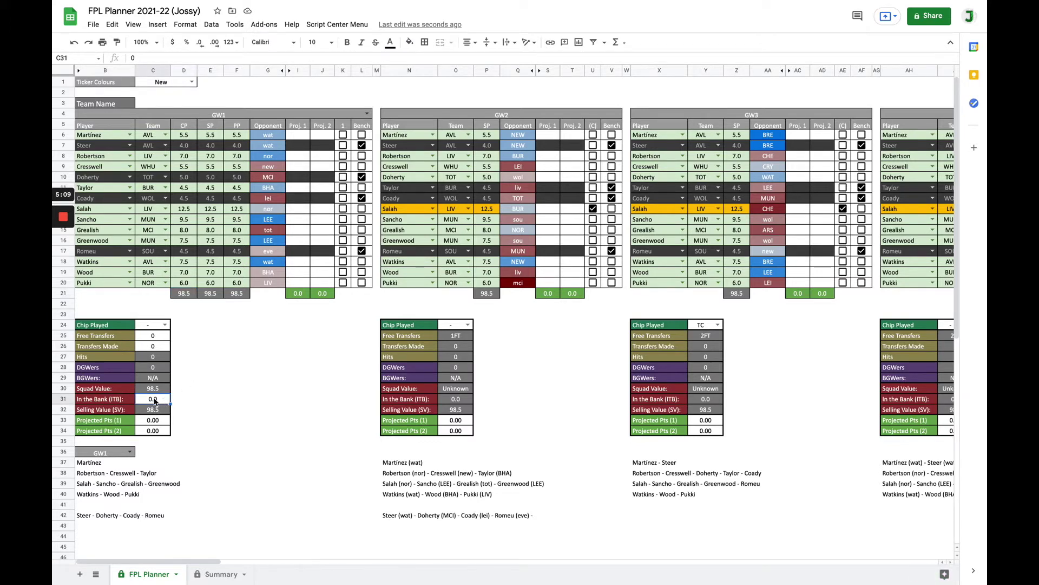
pyautogui.write('1.5')
pyautogui.press('Return')
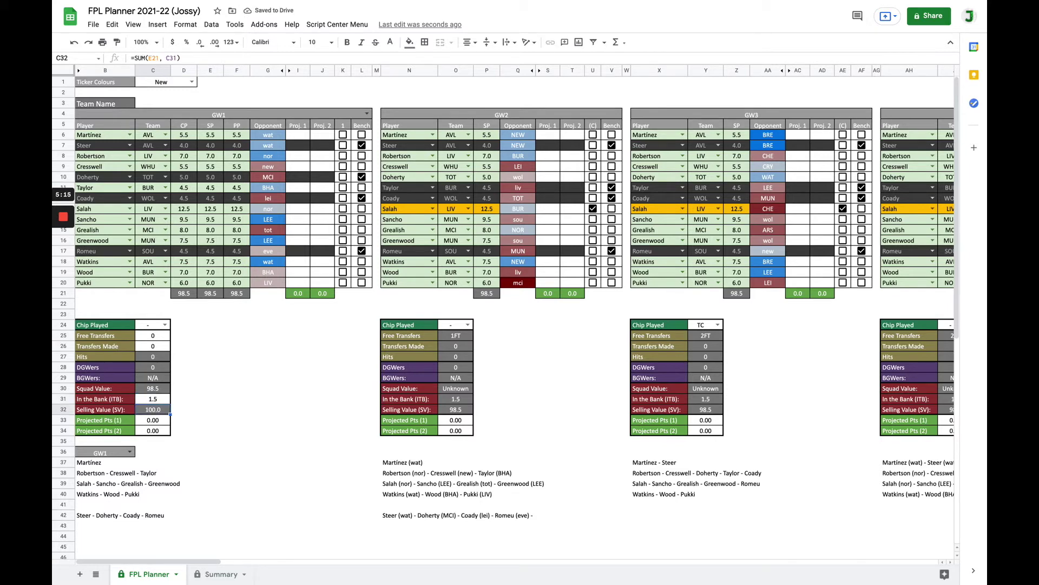
pyautogui.click(162, 402)
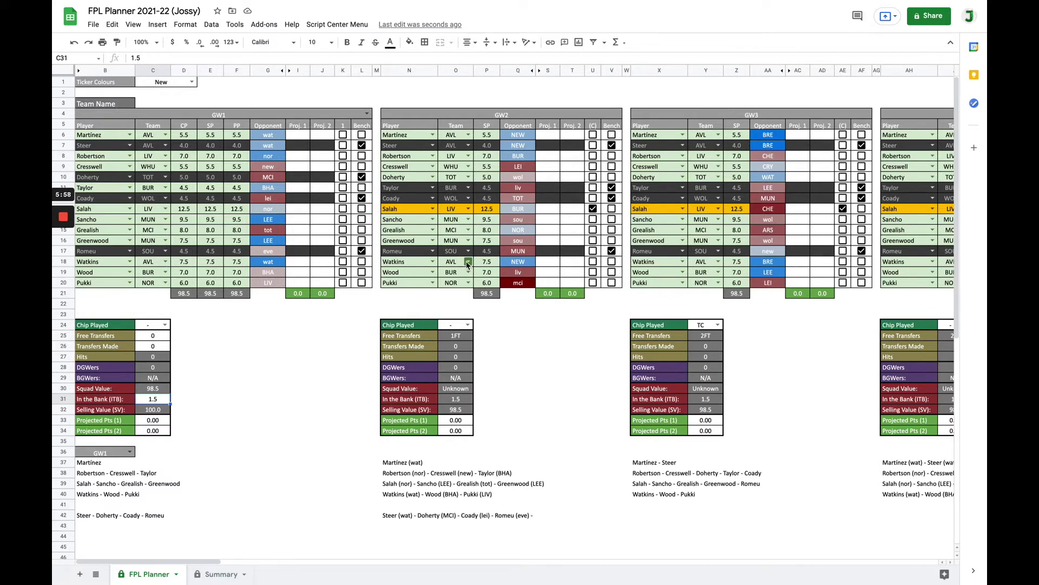
# Transfer Kane of team TOT into the GW2 forward slot in row 18
pyautogui.click(468, 262)
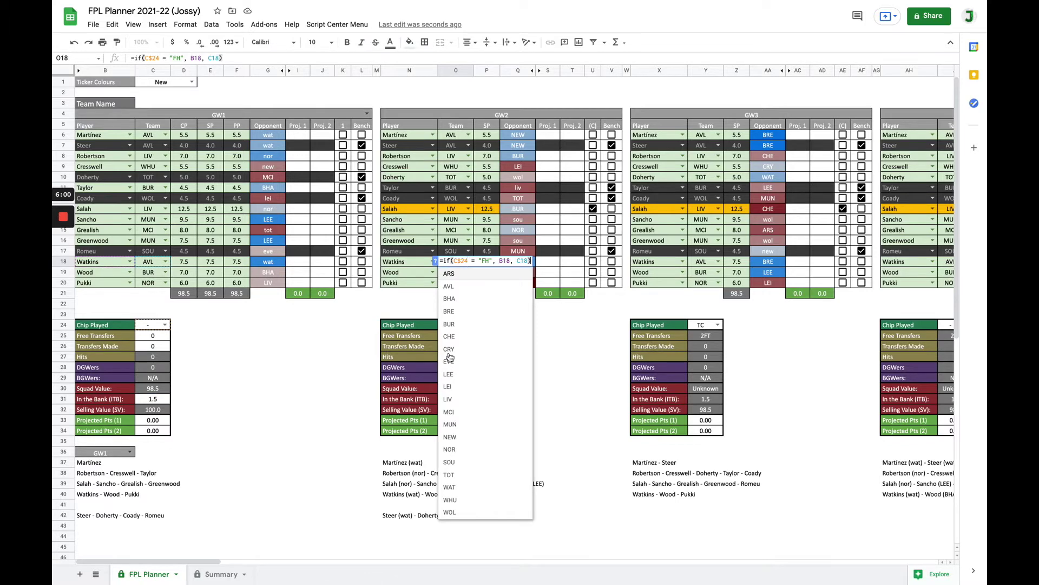
pyautogui.click(459, 474)
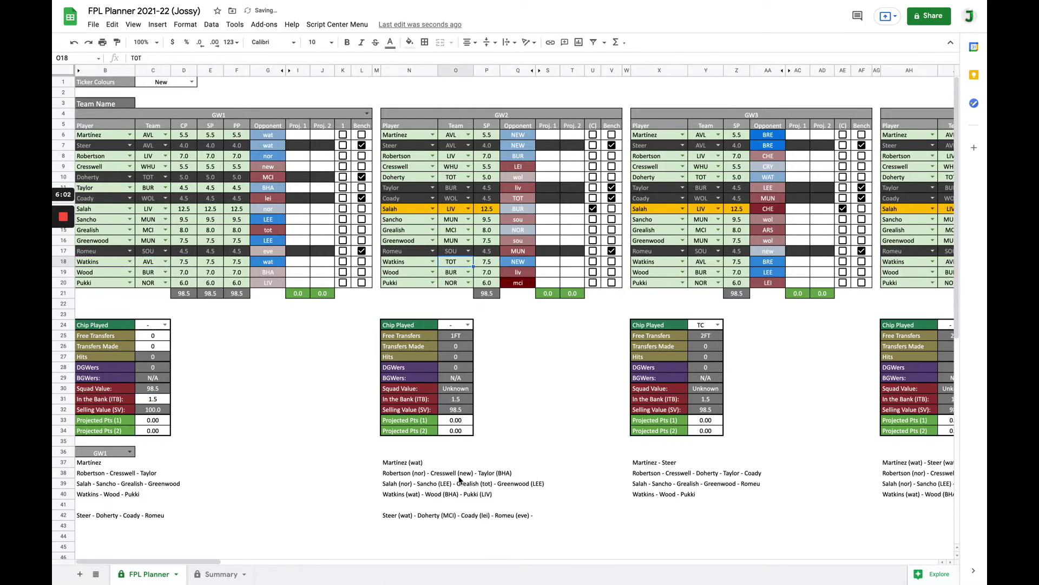
pyautogui.click(548, 377)
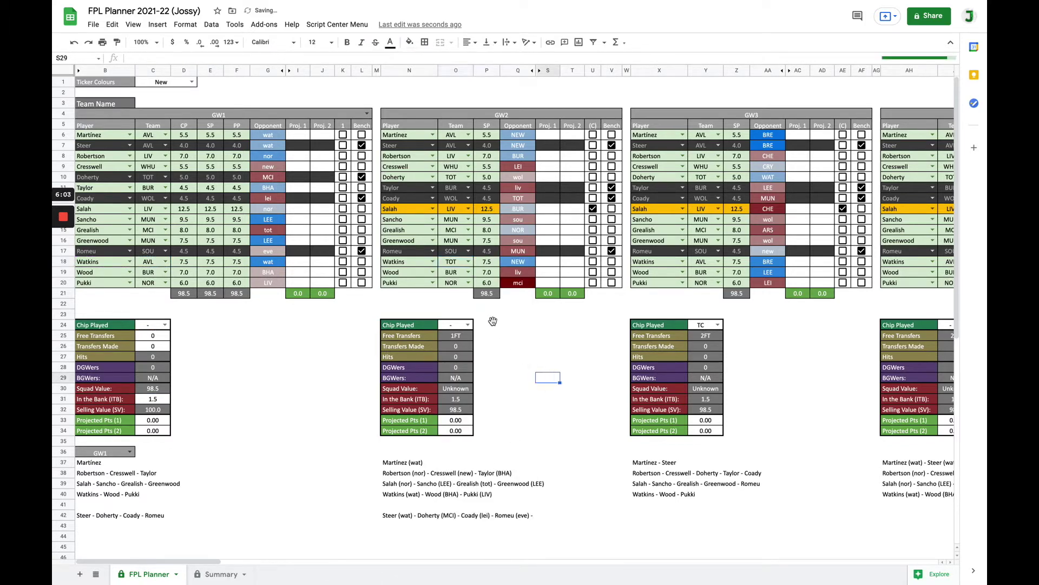
pyautogui.doubleClick(435, 262)
pyautogui.click(394, 276)
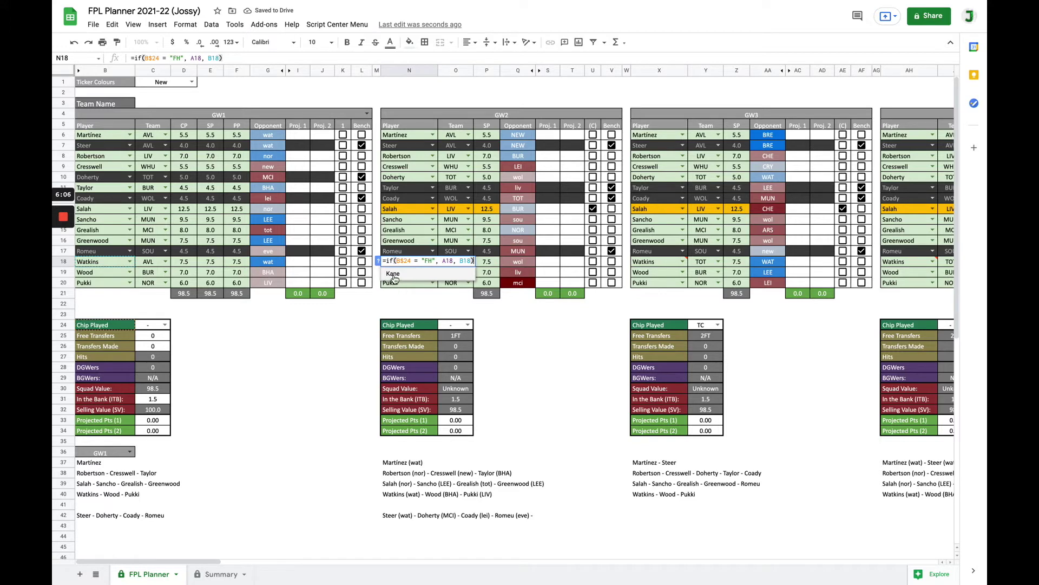
pyautogui.click(321, 359)
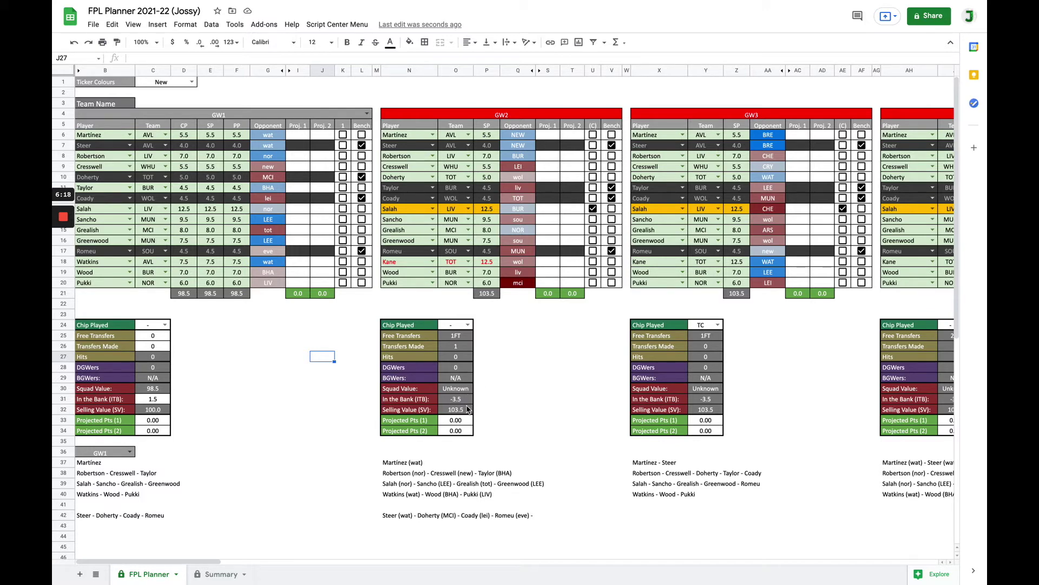
# Set the GW2 forward slot in row 18 to team AVL and player Ings
pyautogui.click(454, 264)
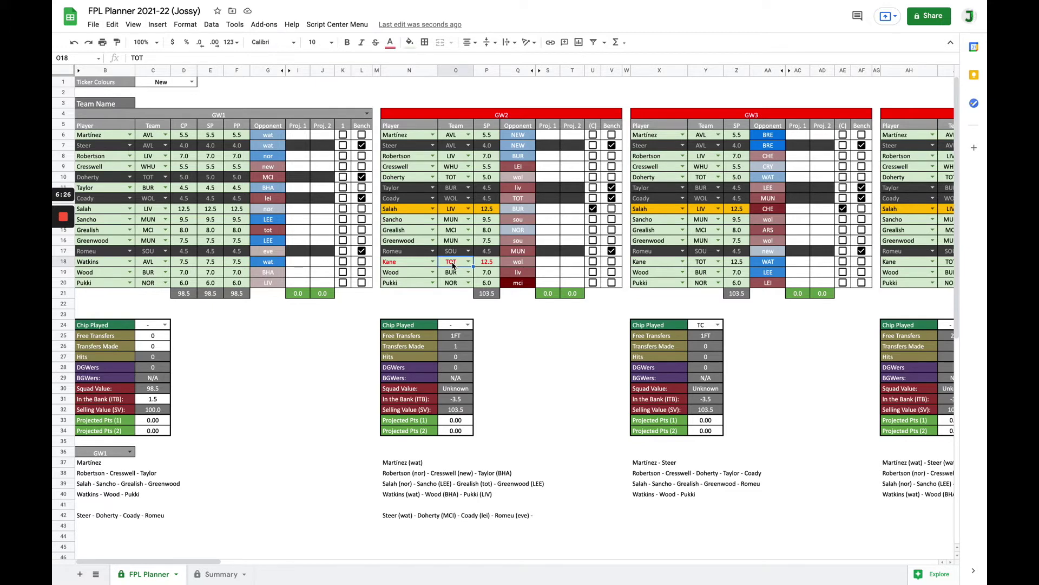
pyautogui.write('av')
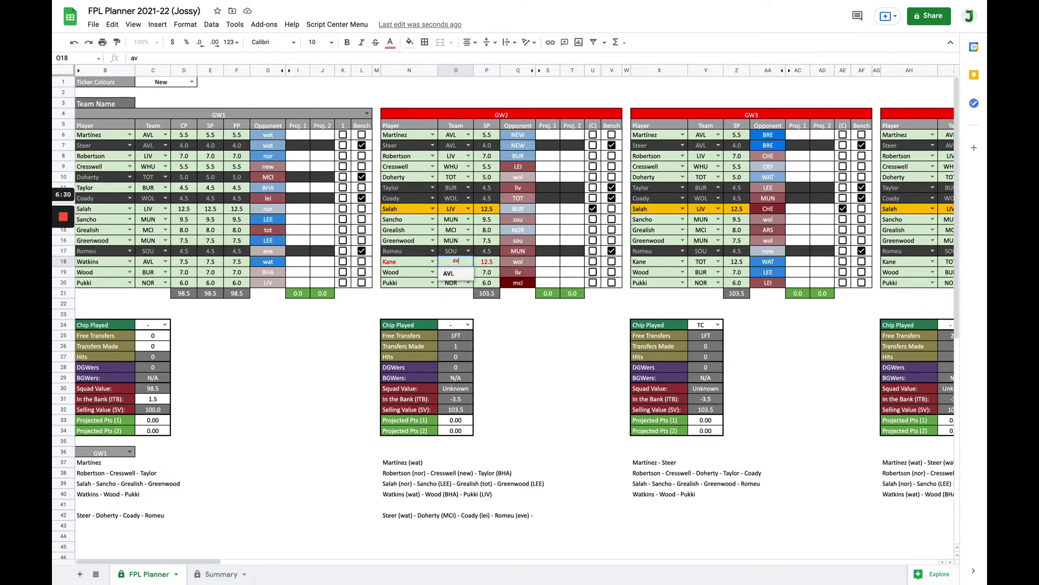
pyautogui.press('Tab')
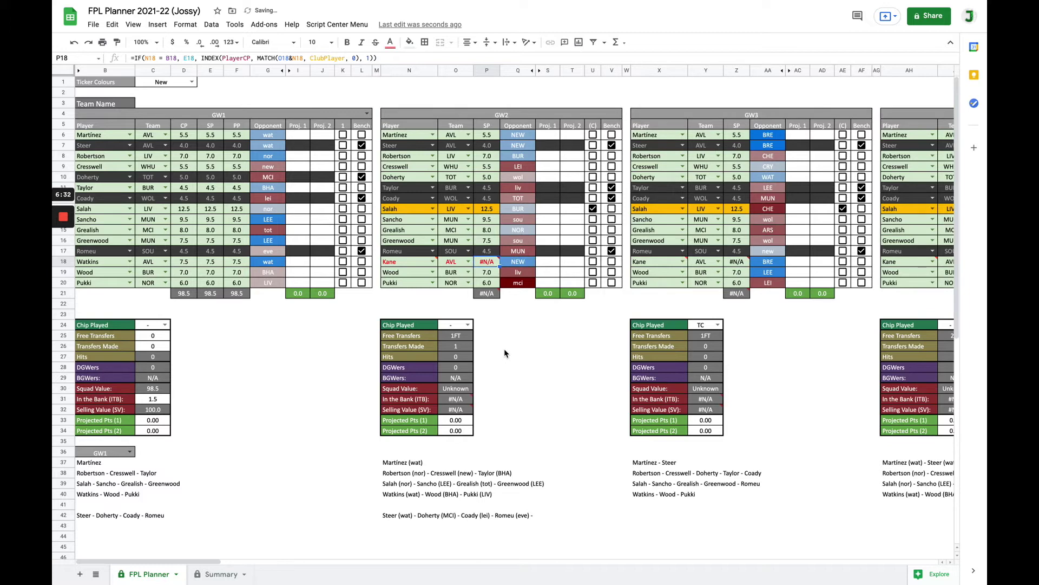
pyautogui.moveTo(432, 265)
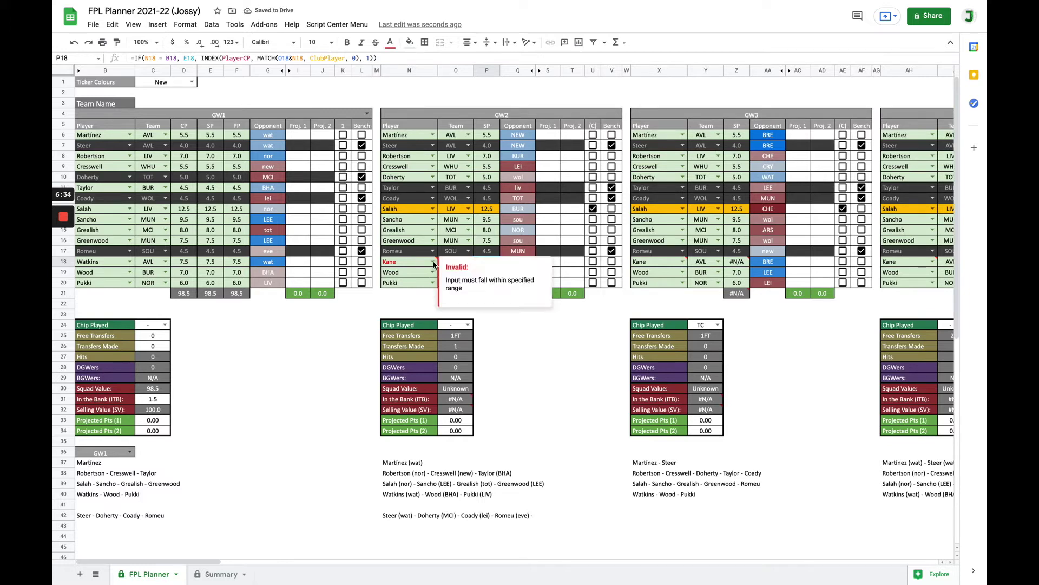
pyautogui.click(413, 265)
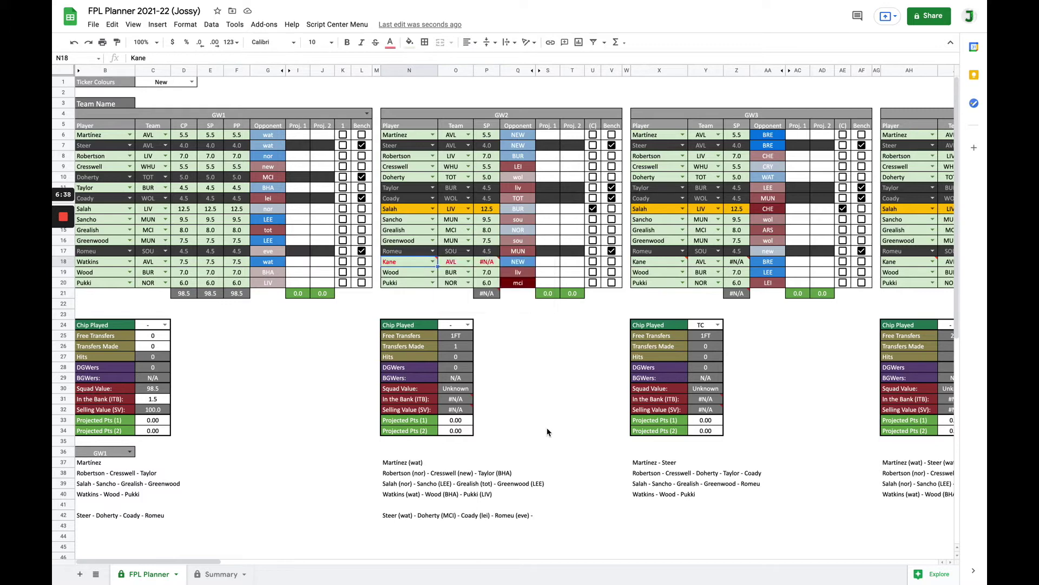
pyautogui.write('in')
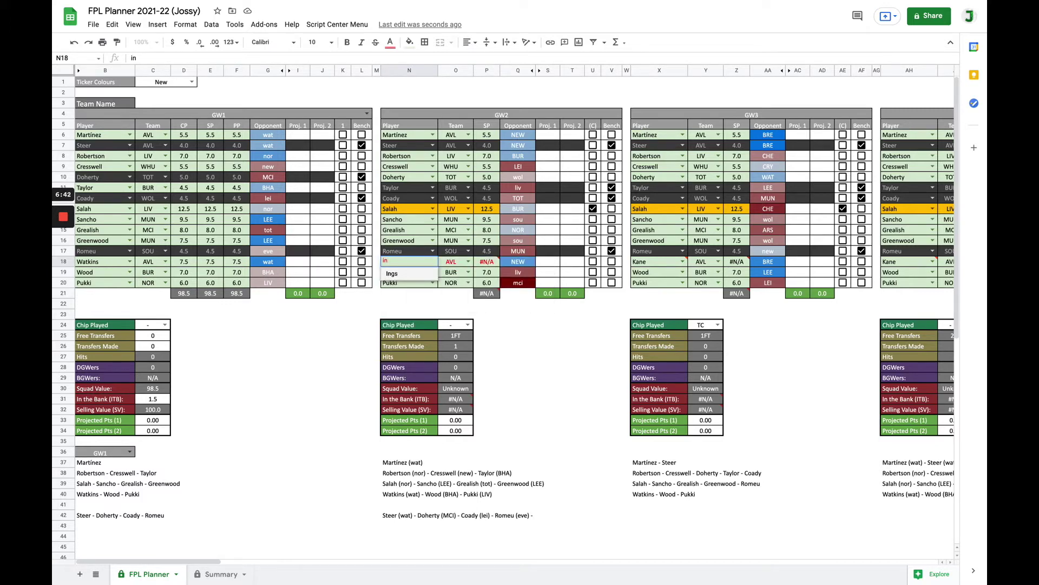
pyautogui.press('Tab')
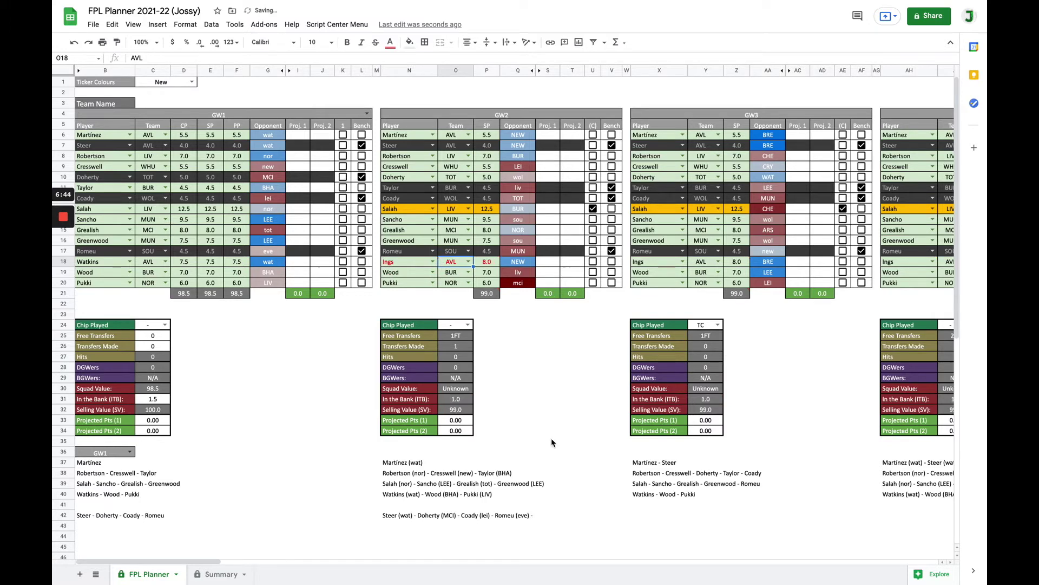
# Replace Grealish in the GW2 midfield slot in row 15 with Mahrez of team MCI
pyautogui.click(519, 367)
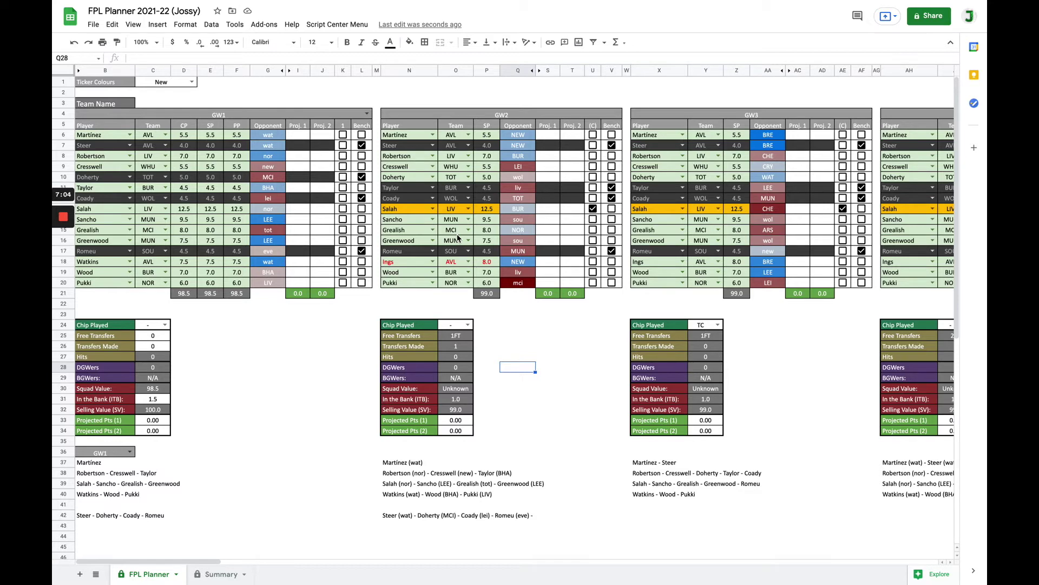
pyautogui.click(414, 233)
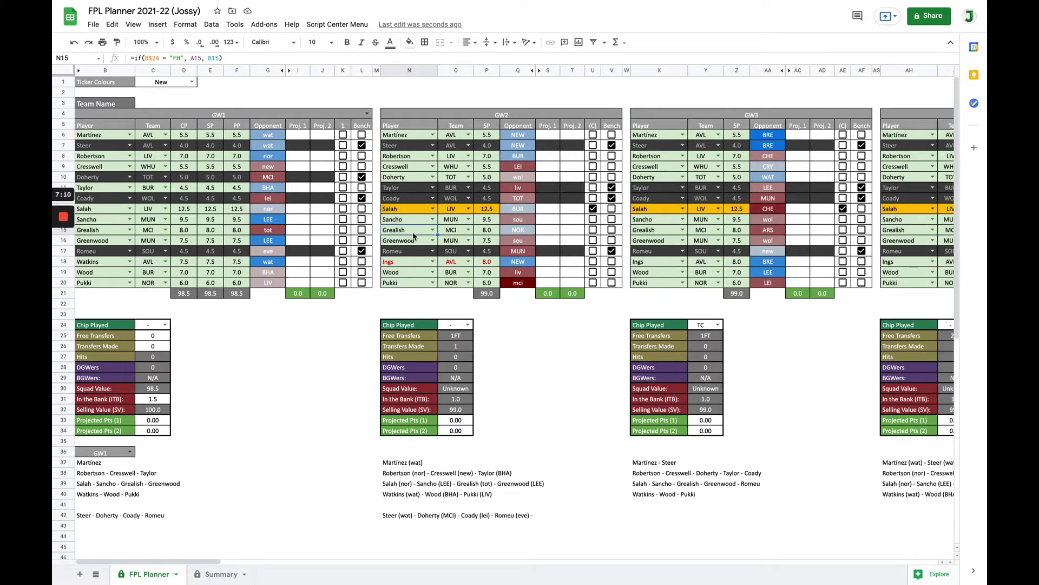
pyautogui.write('mah')
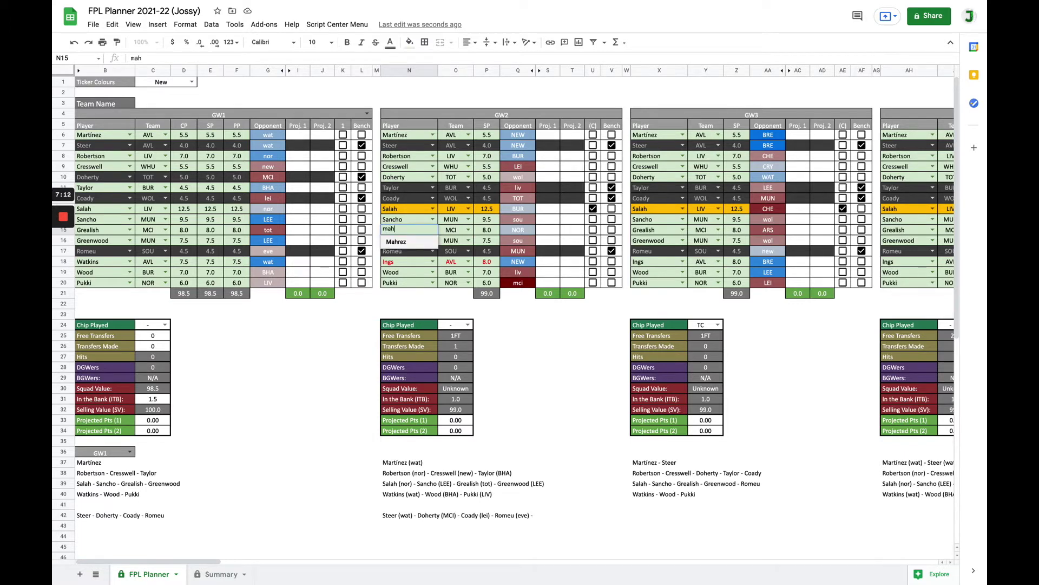
pyautogui.press('Return')
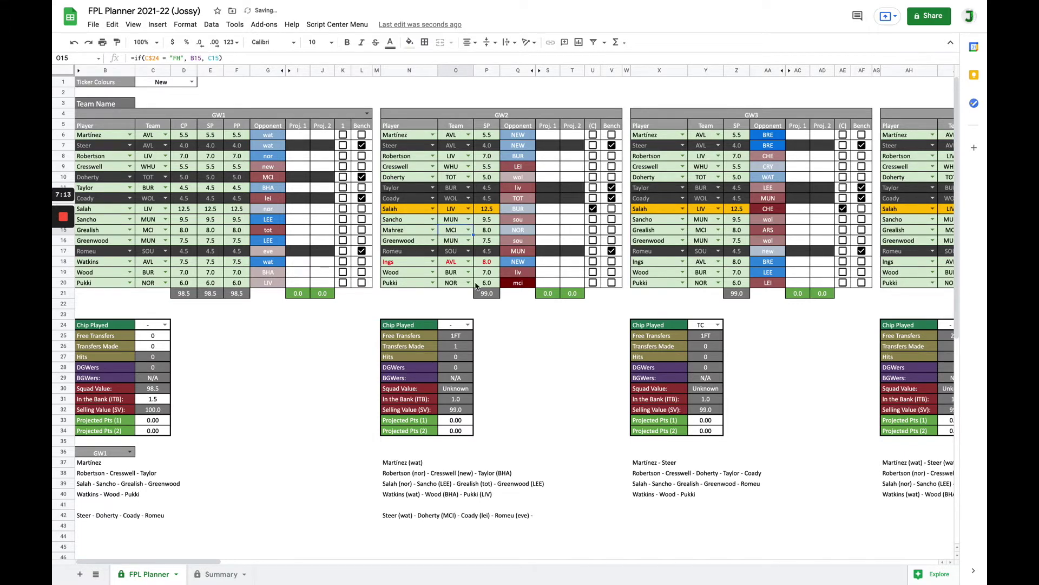
pyautogui.click(531, 360)
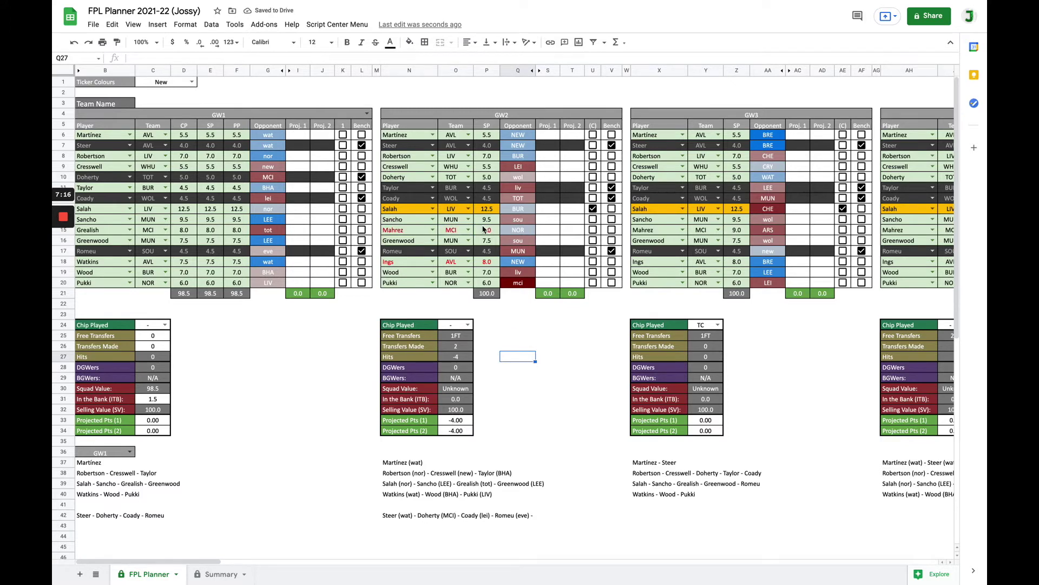
# Examine the GW2 Hits formula and the options available for Chip Played
pyautogui.click(531, 346)
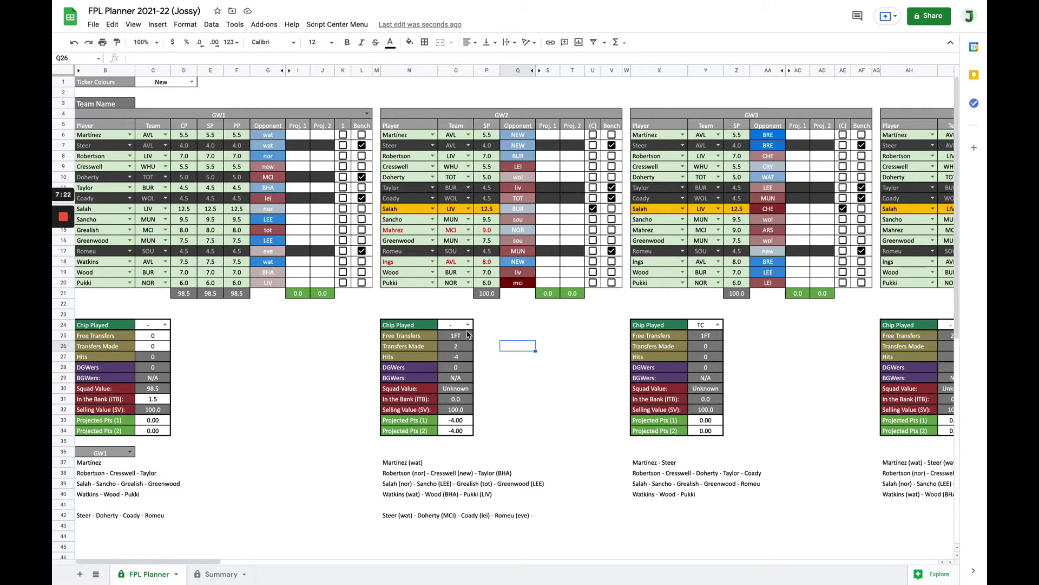
pyautogui.click(457, 356)
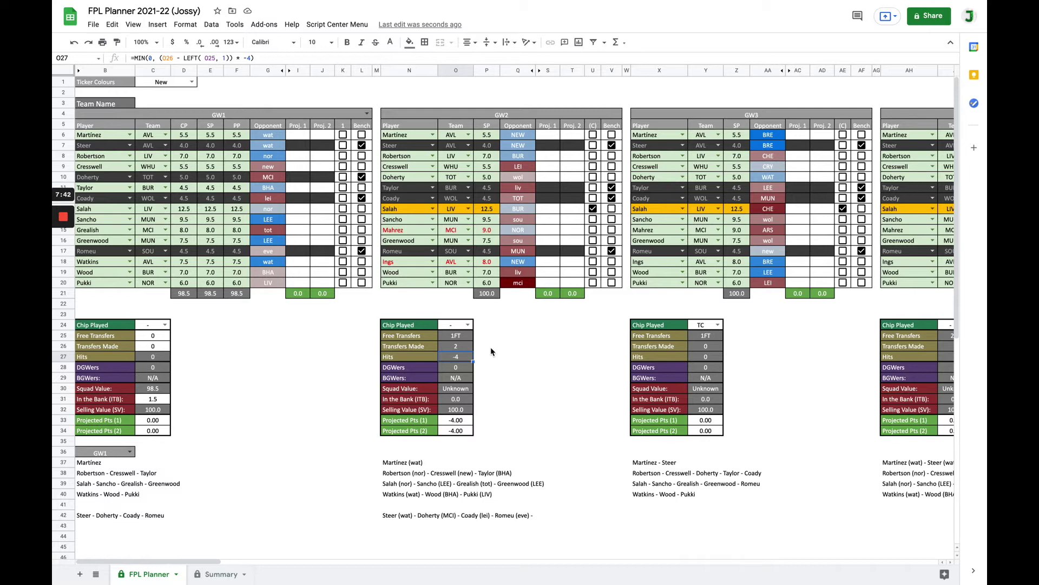
pyautogui.click(469, 325)
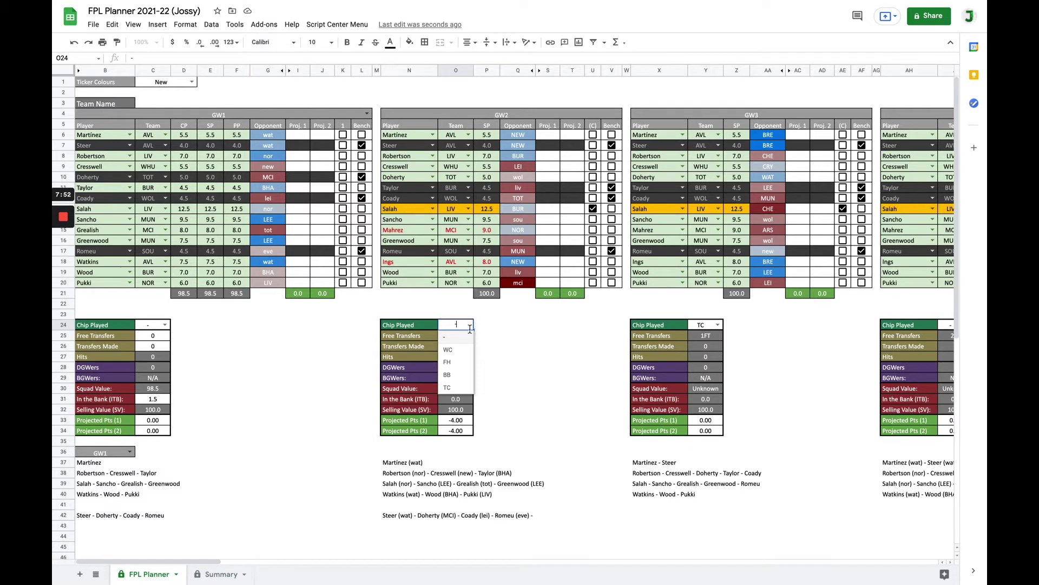
pyautogui.click(452, 367)
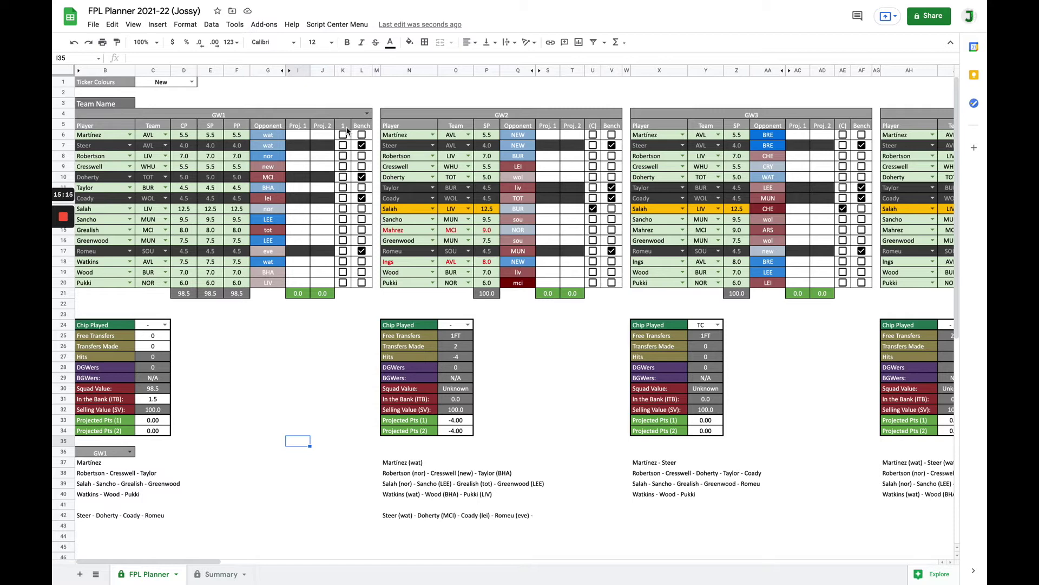
# Bench Taylor instead of Doherty in GW1, and bench Cresswell instead of Coady in GW2
pyautogui.click(363, 188)
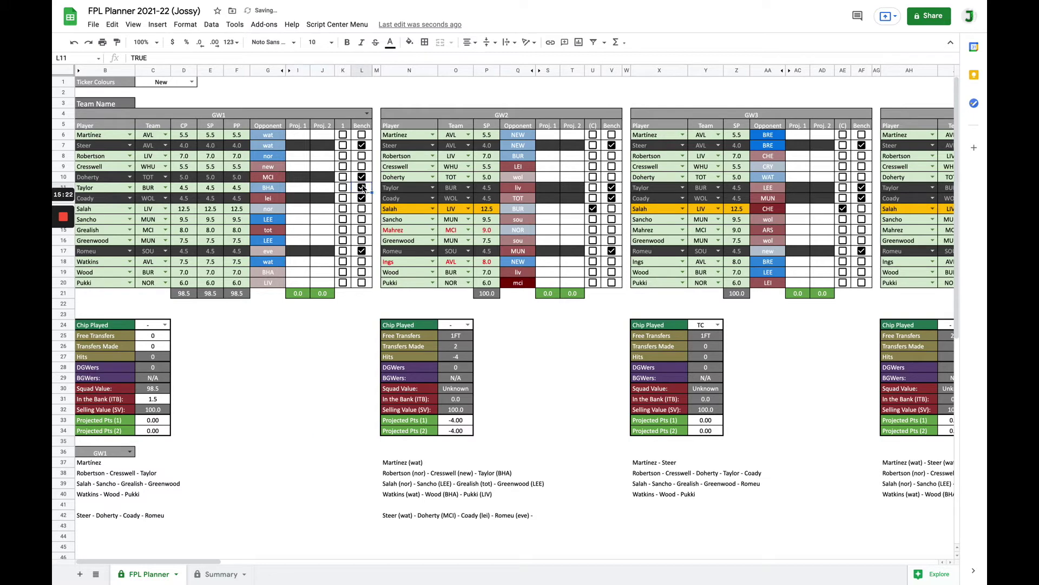
pyautogui.click(361, 178)
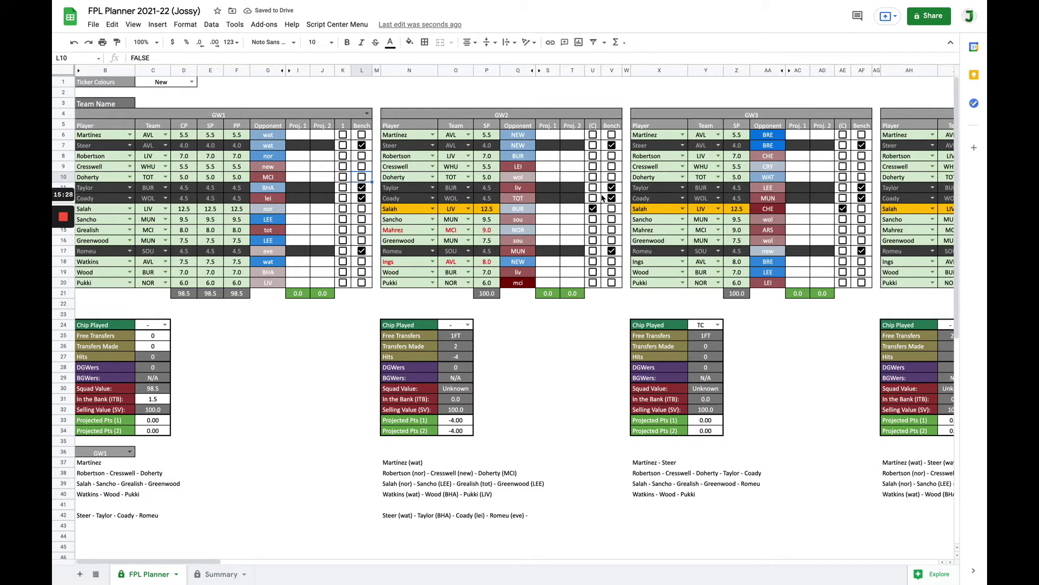
pyautogui.click(612, 167)
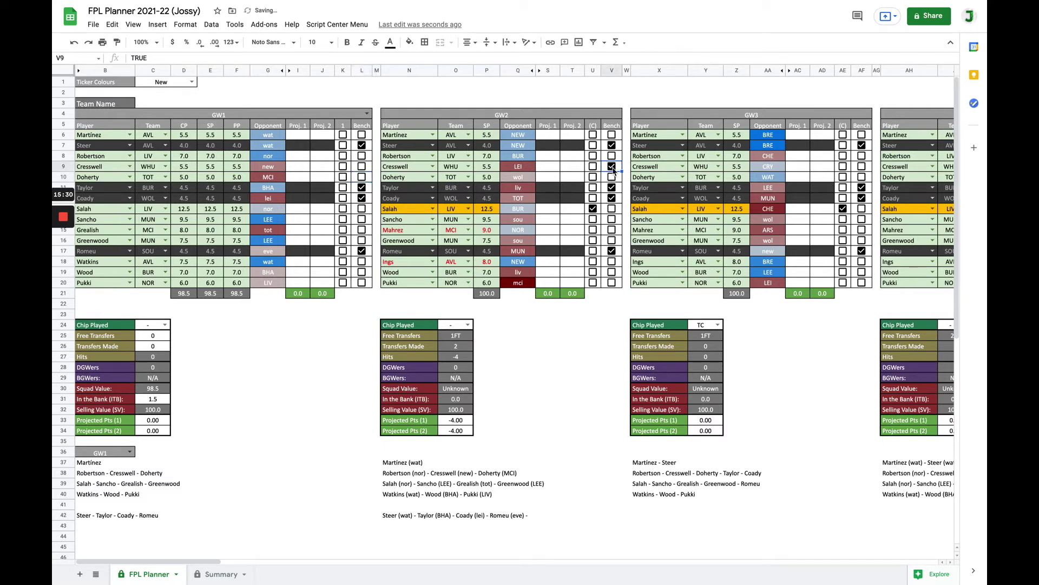
pyautogui.click(611, 199)
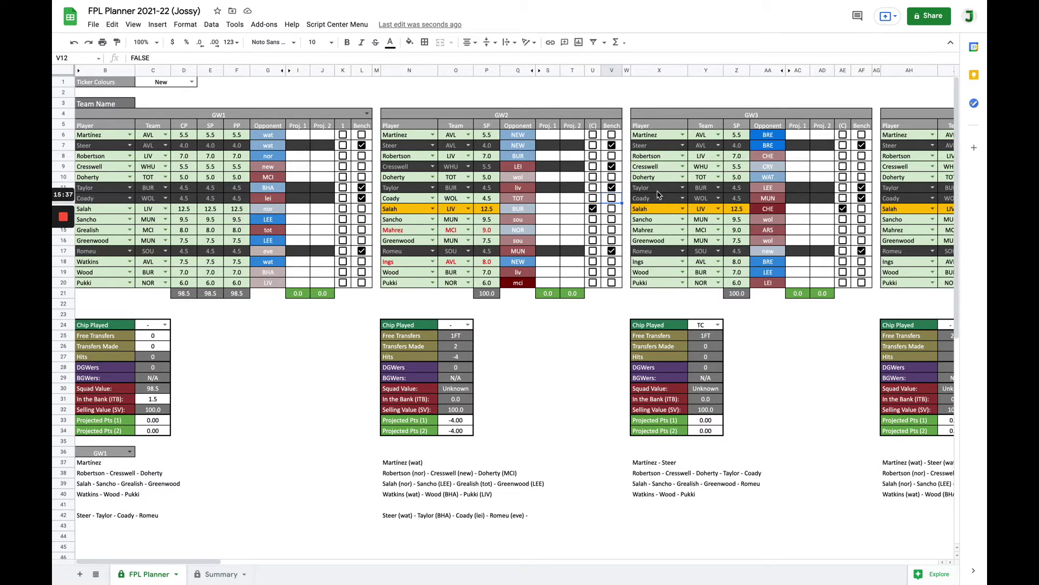
# Make Salah the captain for GW1
pyautogui.click(343, 209)
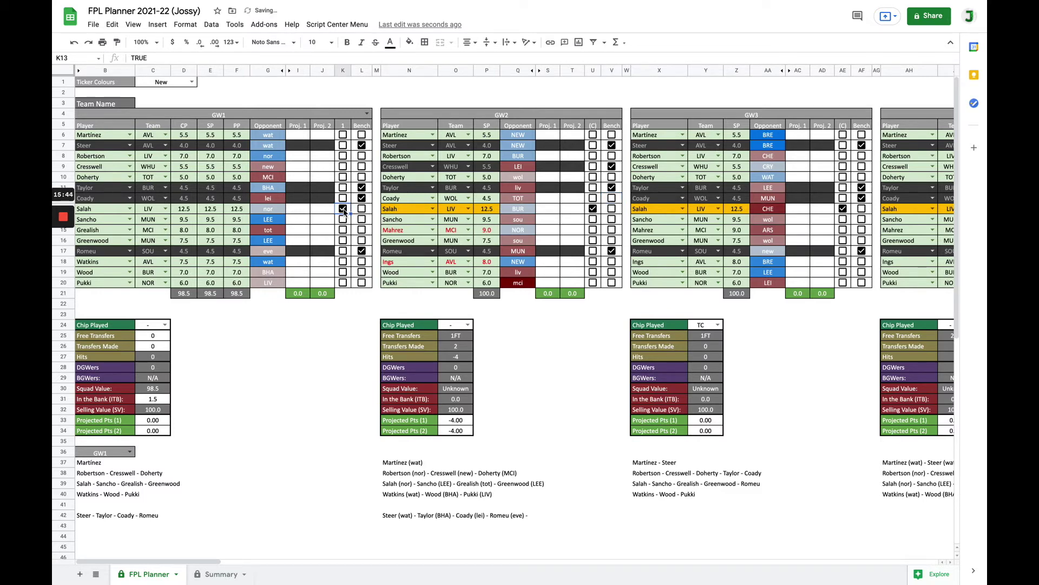
pyautogui.click(293, 361)
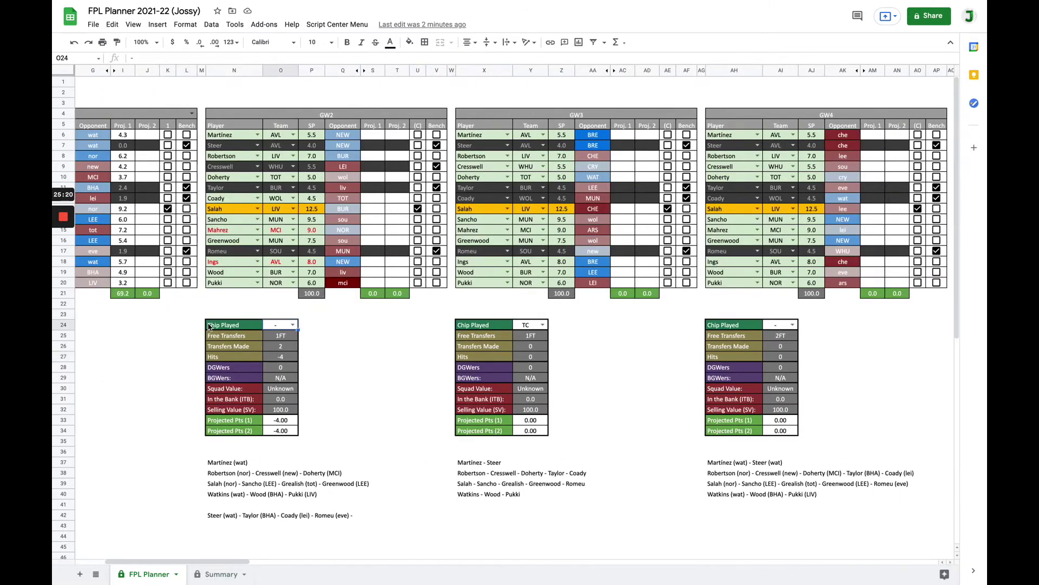
# Examine the Transfers Made entry for GW1 and the GW2 formulas for Transfers Made, Free Transfers and BGWers
pyautogui.hscroll(2, 209, 327)
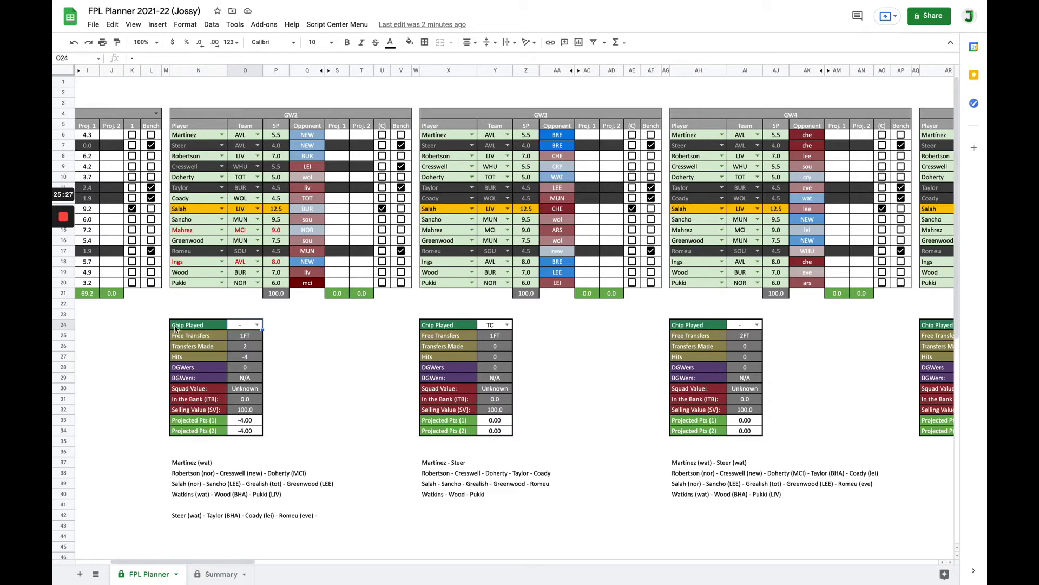
pyautogui.hscroll(-4, 174, 329)
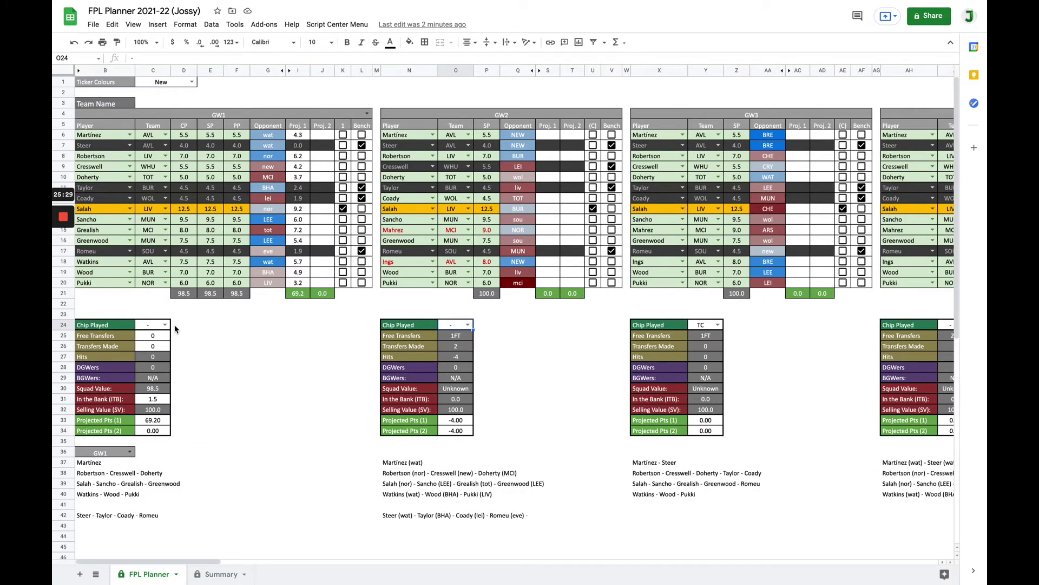
pyautogui.click(153, 347)
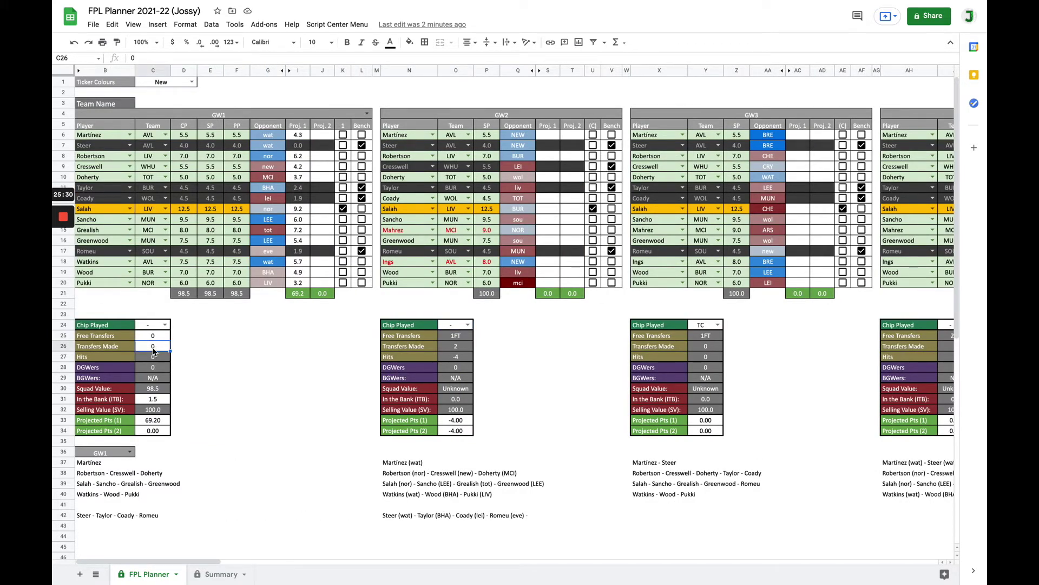
pyautogui.click(459, 349)
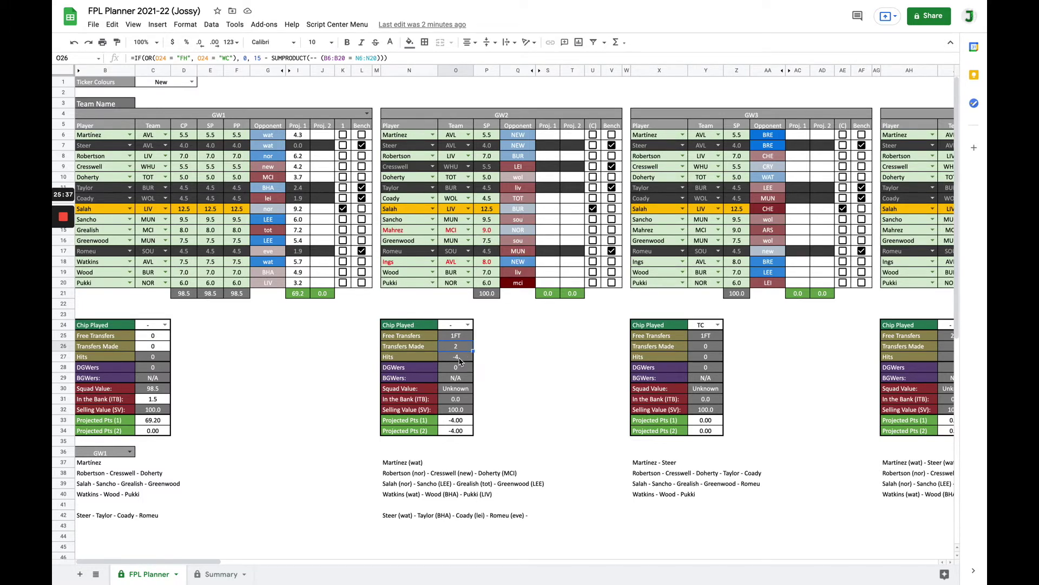
pyautogui.click(463, 339)
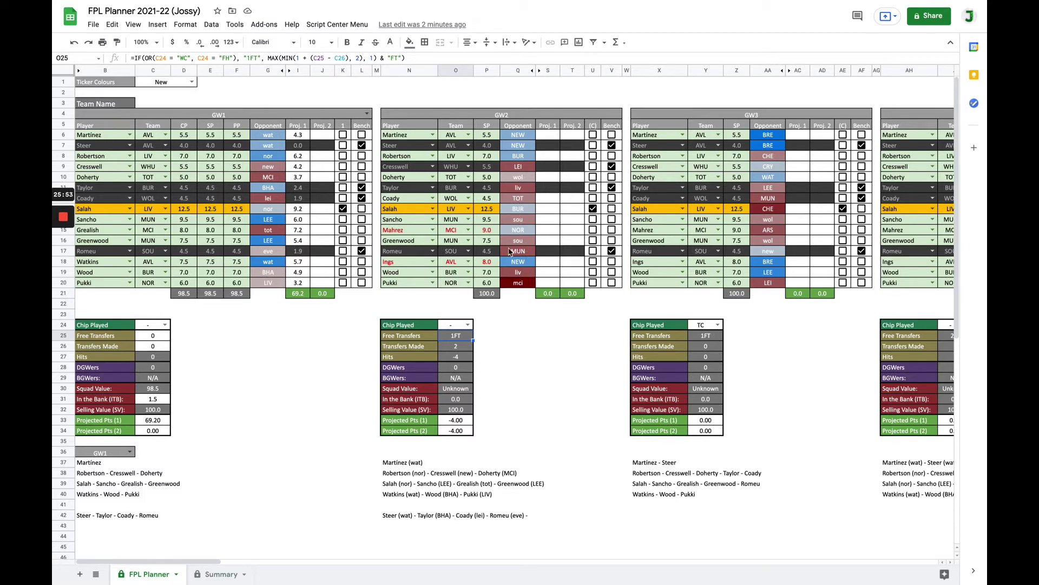
pyautogui.click(452, 379)
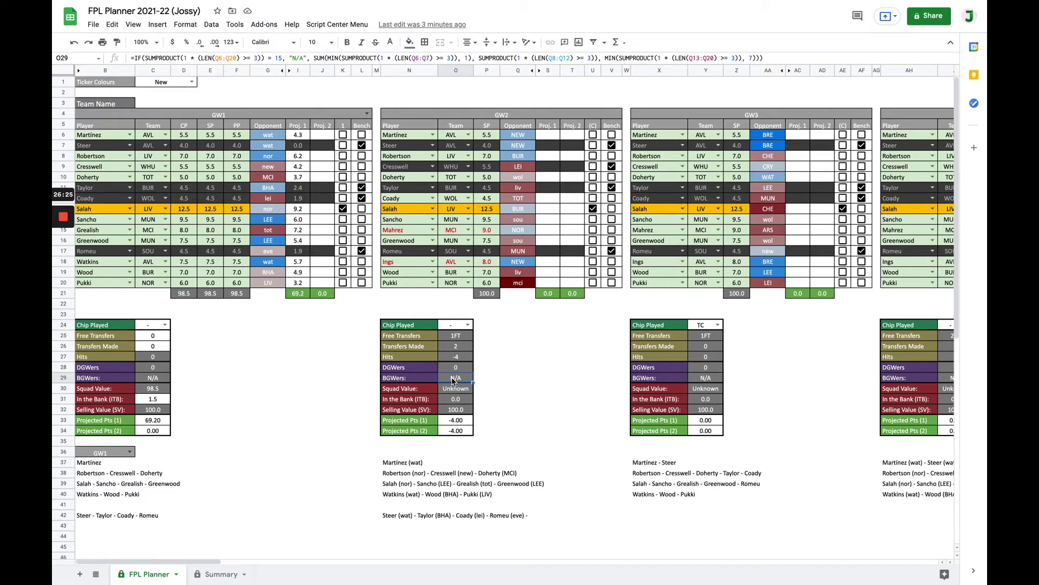
# Examine the Squad Value, In the Bank and Selling Value cells of GW2, comparing the bank formula with GW3
pyautogui.click(460, 389)
pyautogui.click(460, 400)
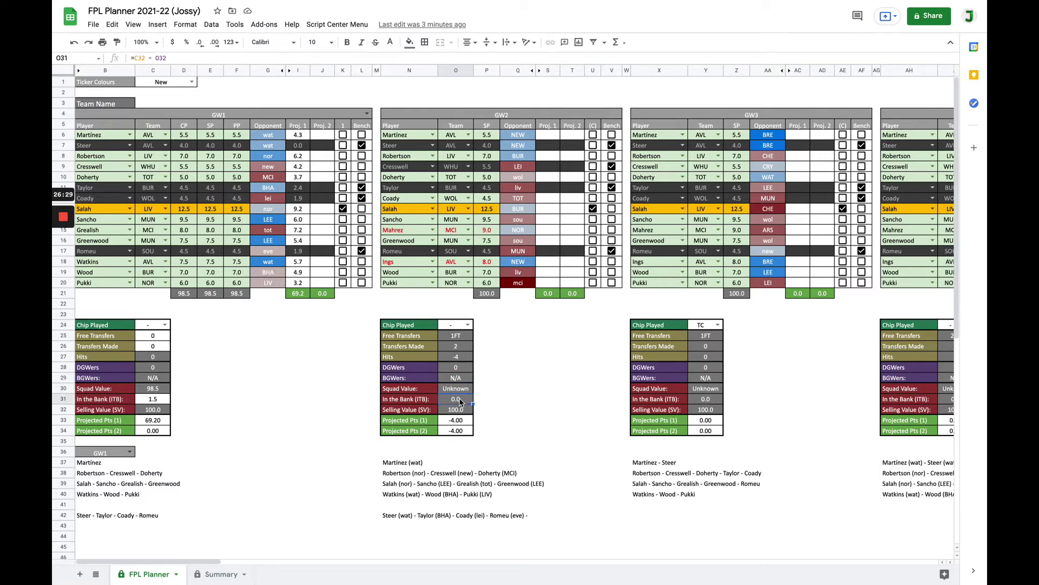
pyautogui.moveTo(456, 389); pyautogui.dragTo(535, 387)
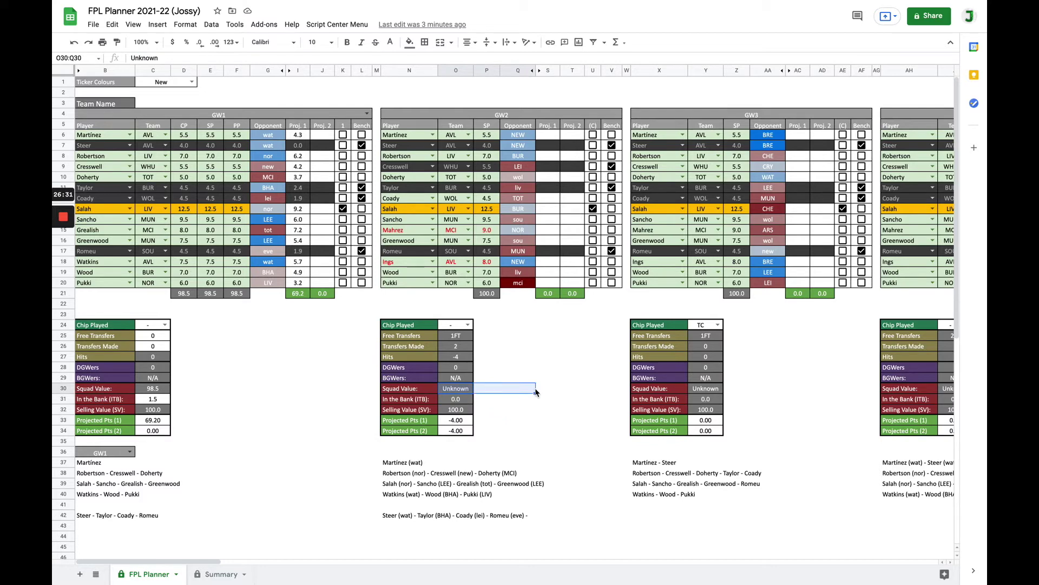
pyautogui.click(513, 391)
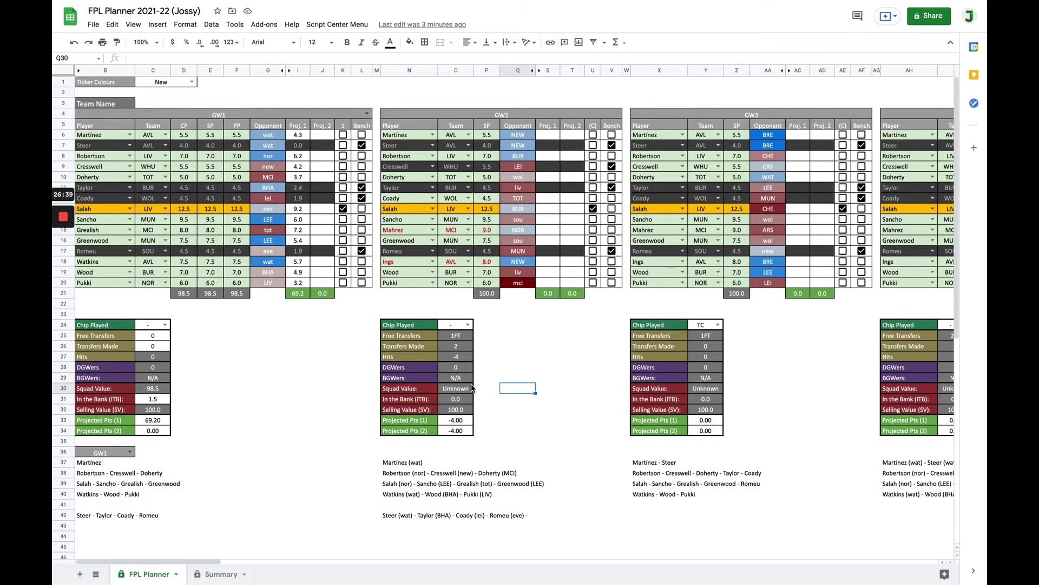
pyautogui.click(471, 388)
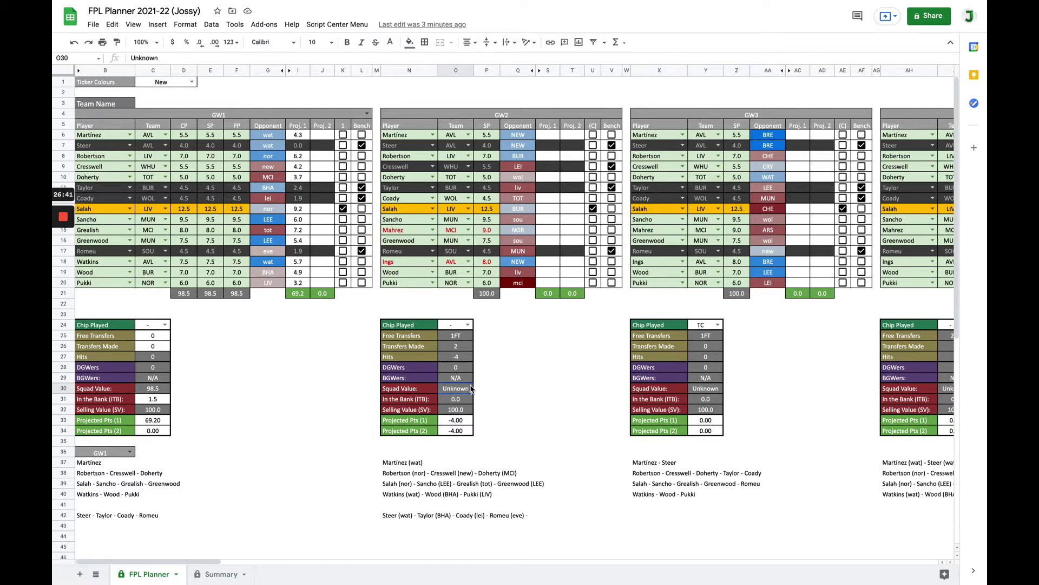
pyautogui.click(460, 403)
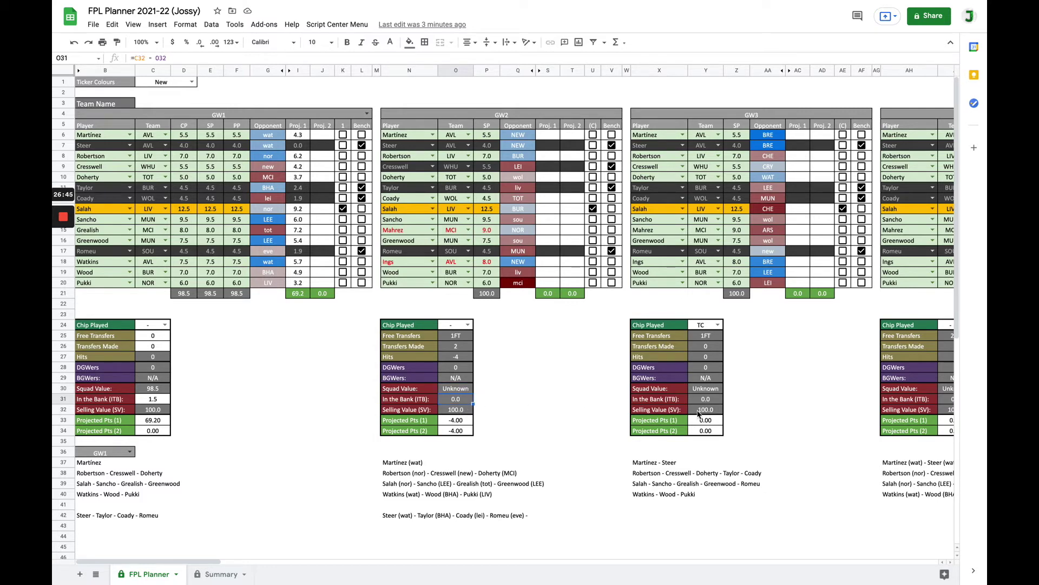
pyautogui.click(713, 401)
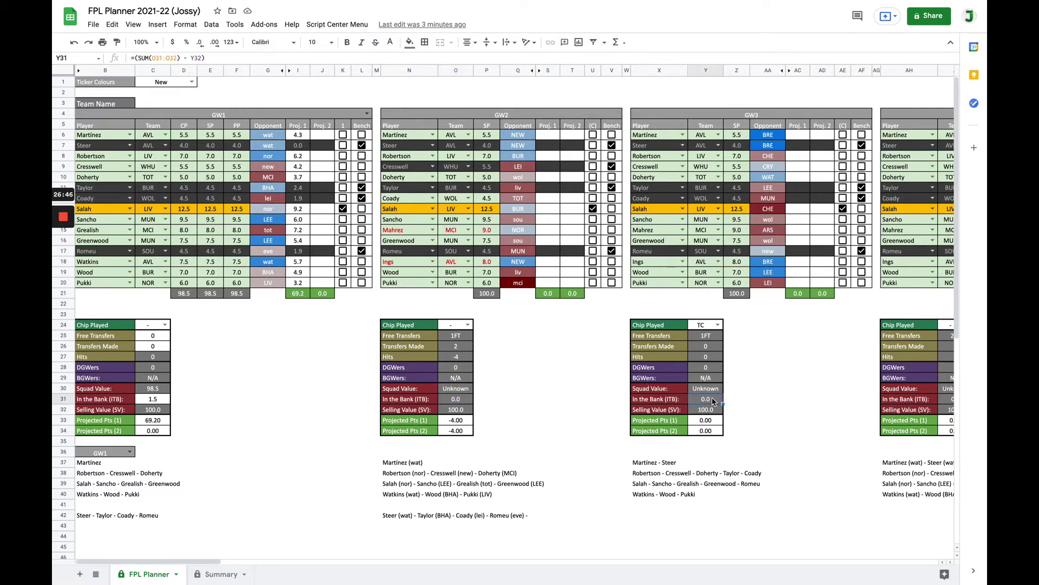
pyautogui.doubleClick(455, 401)
pyautogui.click(575, 441)
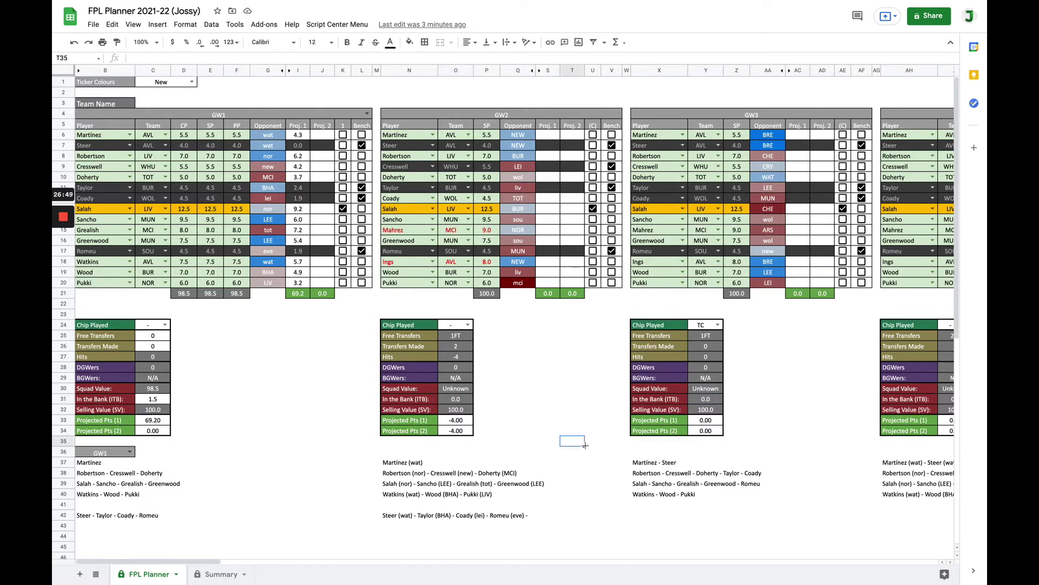
pyautogui.click(466, 411)
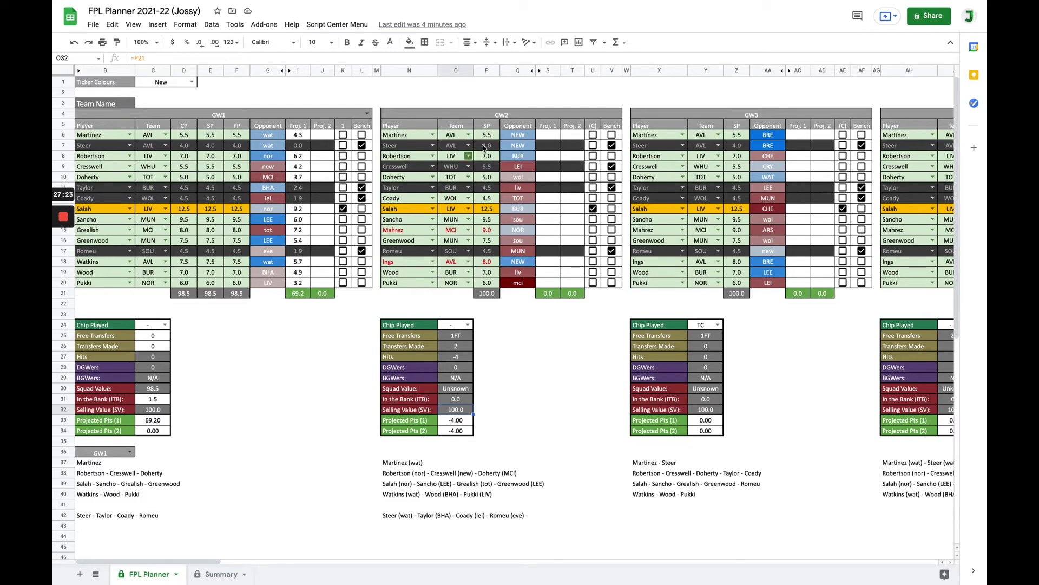
# Try setting the GW2 team of Greenwood in row 16 to AVL
pyautogui.click(453, 243)
pyautogui.write('avl')
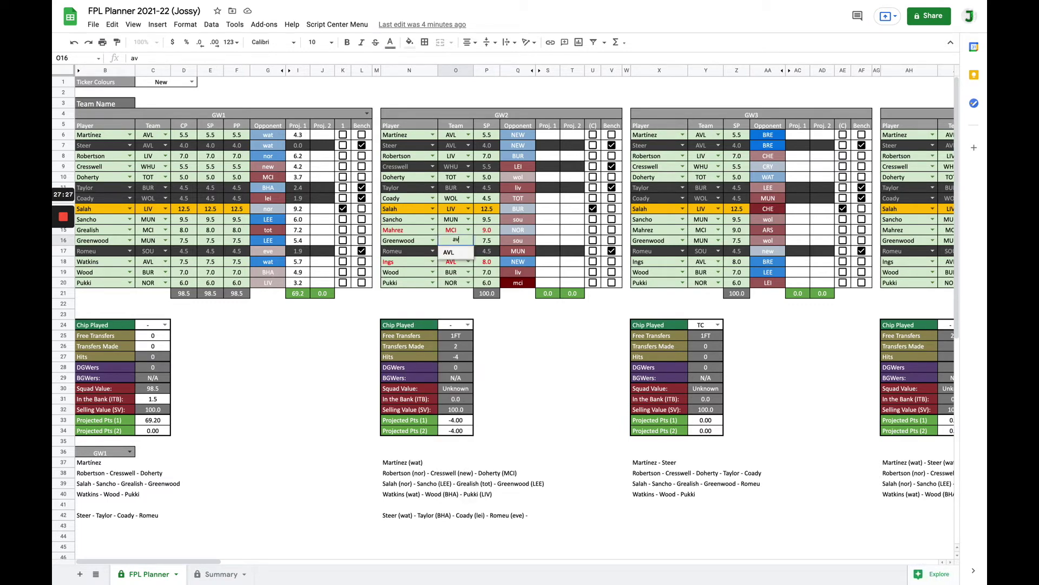
pyautogui.press('Left')
pyautogui.press('Left')
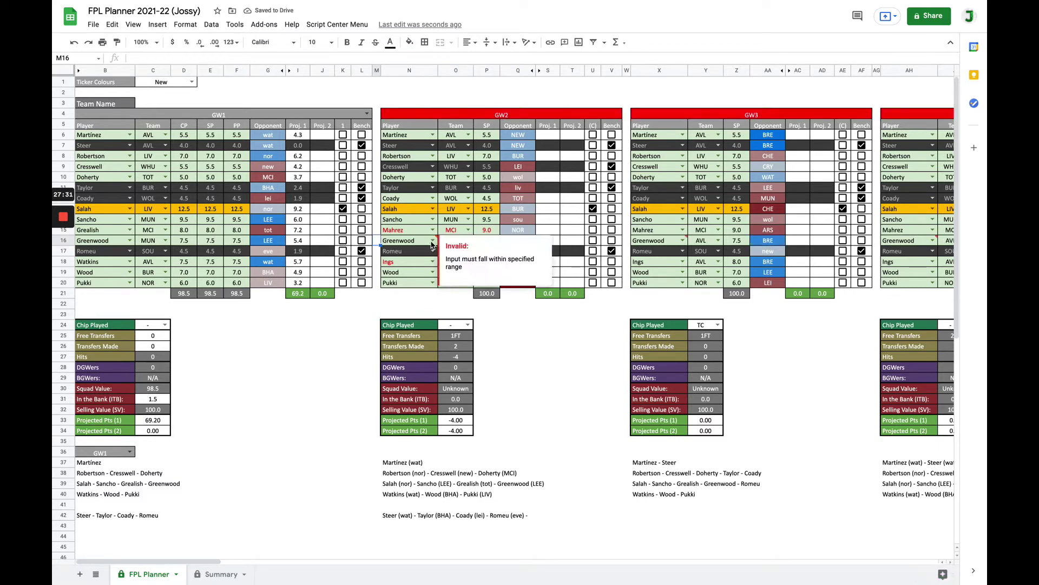
pyautogui.click(528, 378)
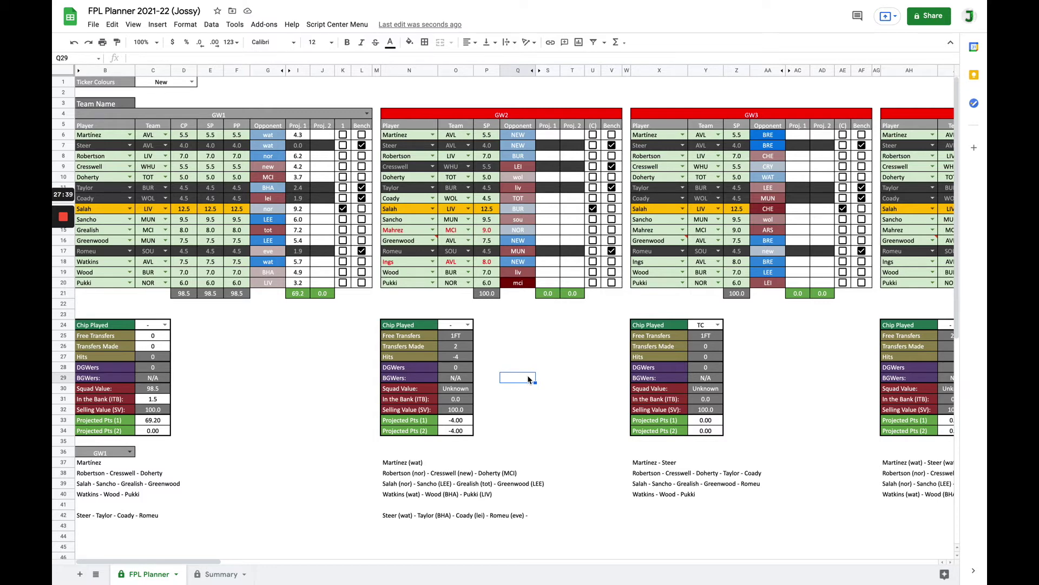
pyautogui.click(469, 240)
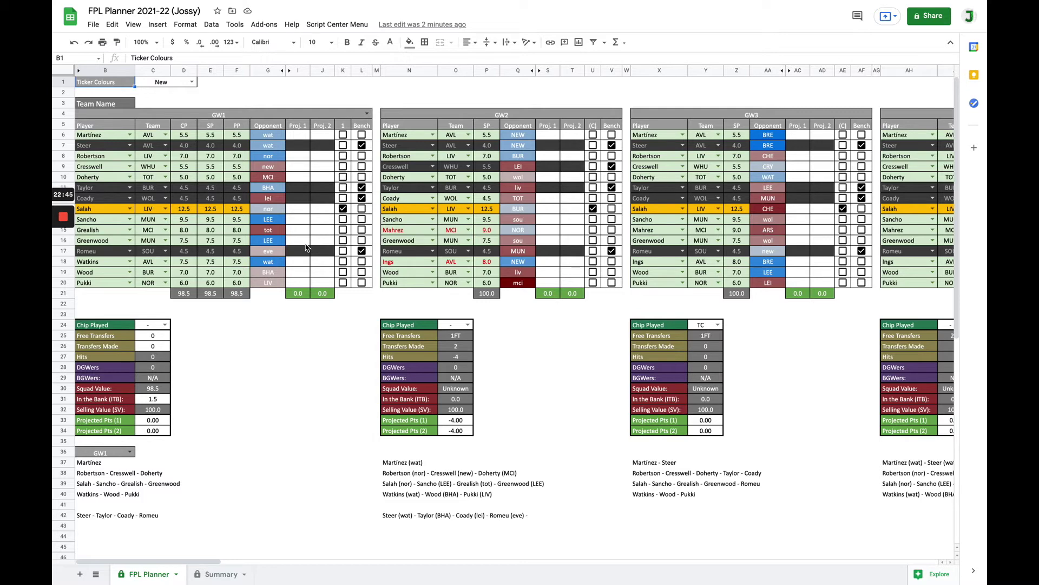
# Set the first projected points value (Proj. 1) of Martínez in GW1 to 4.3
pyautogui.click(303, 136)
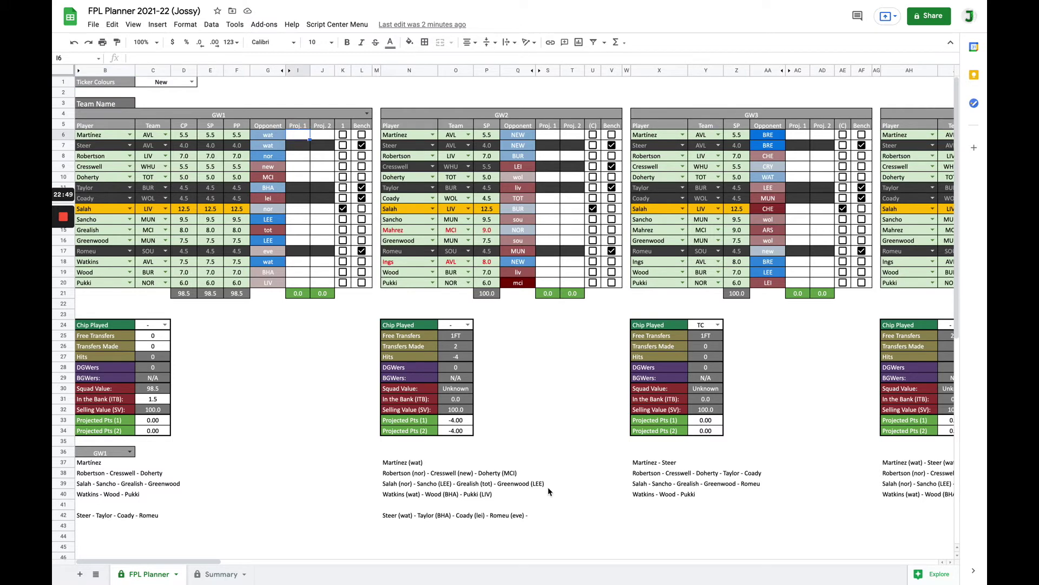
pyautogui.write('4.3')
pyautogui.press('Return')
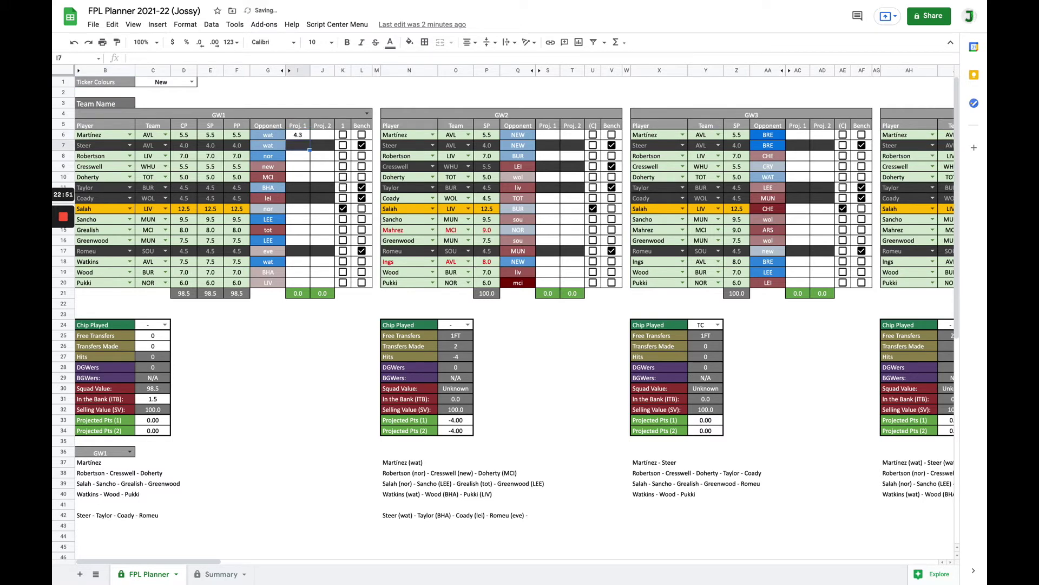
# Enter the GW1 Proj. 1 points for Steer as 0, Robertson as 6.2 and Cresswell as 4.2
pyautogui.write('0')
pyautogui.press('Return')
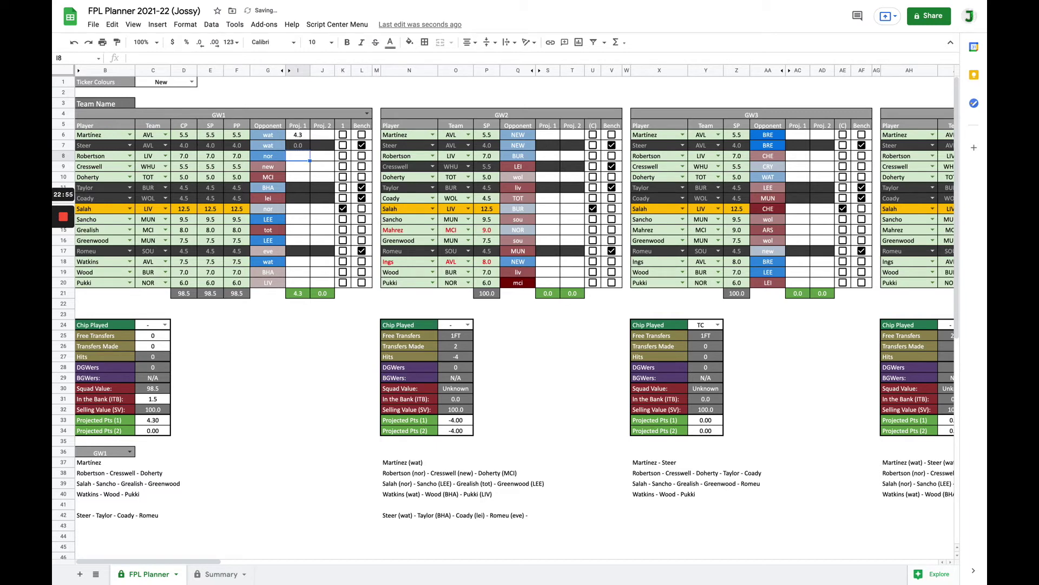
pyautogui.write('6.2')
pyautogui.press('Return')
pyautogui.write('4.2')
pyautogui.press('Return')
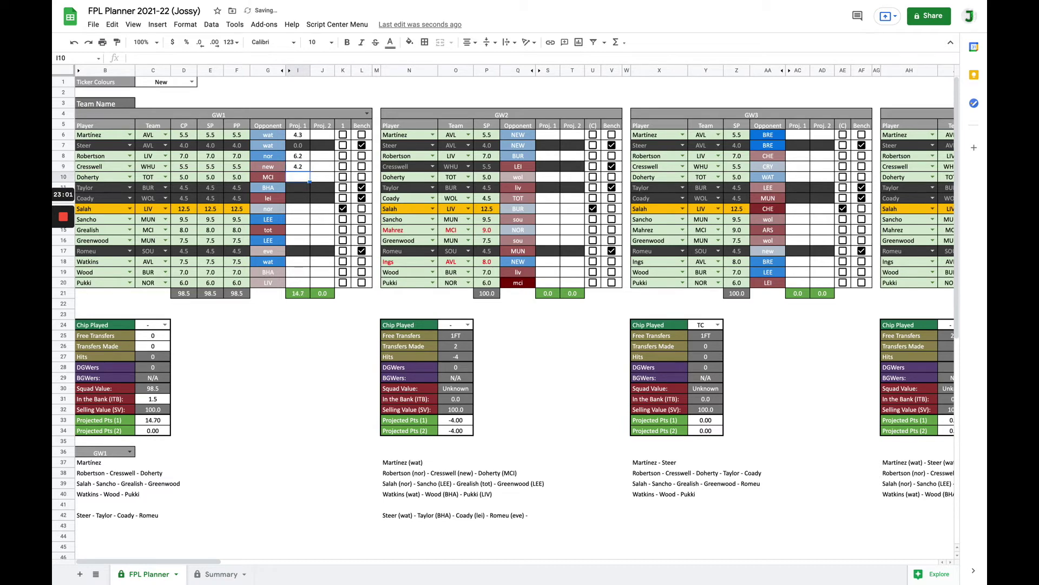
# Enter the GW1 Proj. 1 points for Doherty as 3.7, Taylor as 2.4 and Coady as 1.9
pyautogui.write('3.7')
pyautogui.press('Return')
pyautogui.write('2.4')
pyautogui.press('Return')
pyautogui.write('1.9')
pyautogui.press('Return')
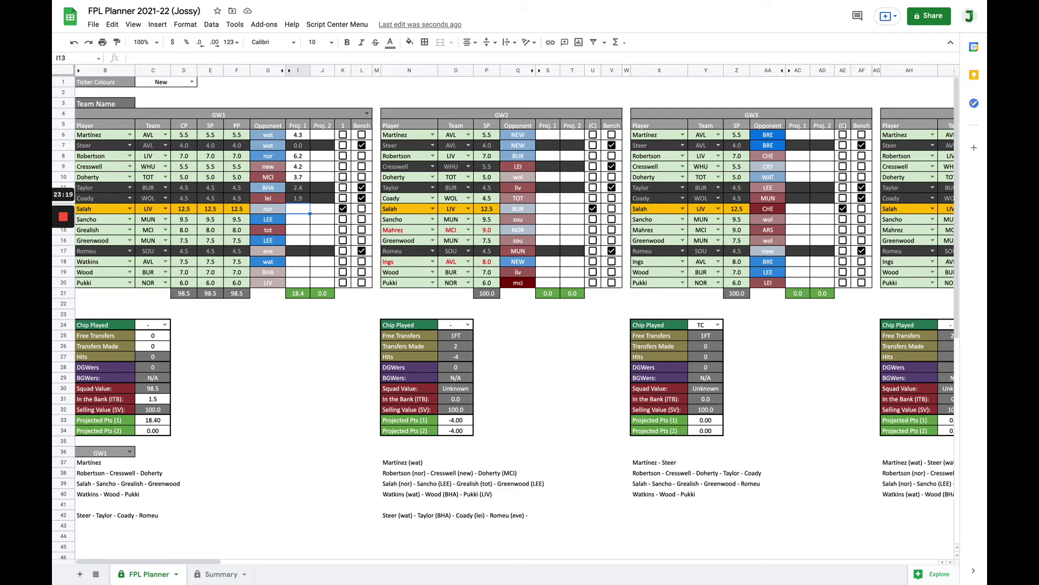
# Enter the GW1 Proj. 1 points for Salah as 9.2, Sancho as 6, Grealish as 7.2 and Greenwood as 5.4
pyautogui.write('9.2')
pyautogui.press('Return')
pyautogui.write('6')
pyautogui.press('Return')
pyautogui.write('7.2')
pyautogui.press('Return')
pyautogui.write('5.4')
pyautogui.press('Return')
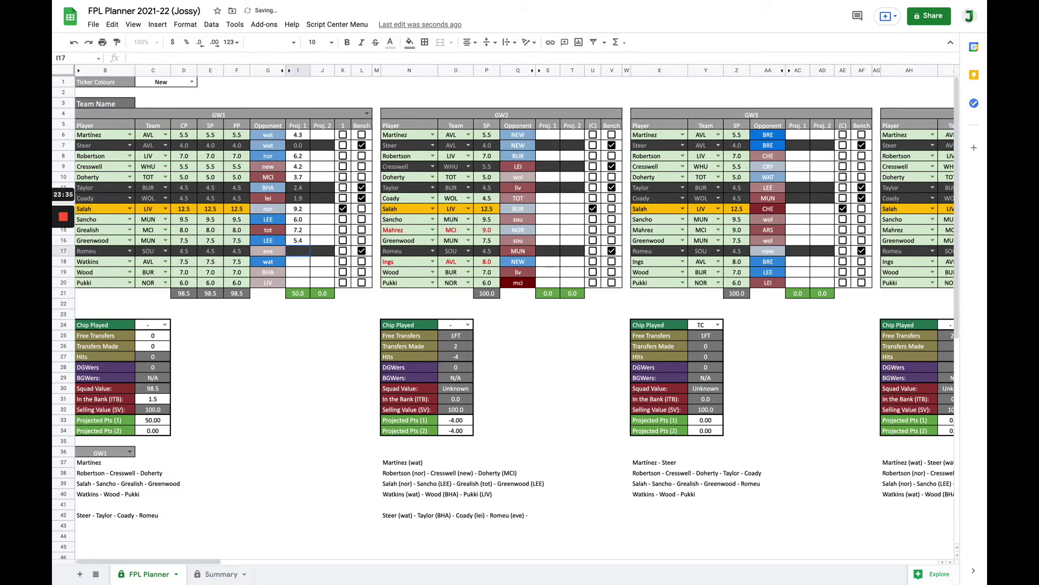
# Enter the GW1 Proj. 1 points for Romeu as 1.9, Watkins as 5.7, Wood as 4.9 and Pukki as 3.2
pyautogui.write('1.9')
pyautogui.press('Return')
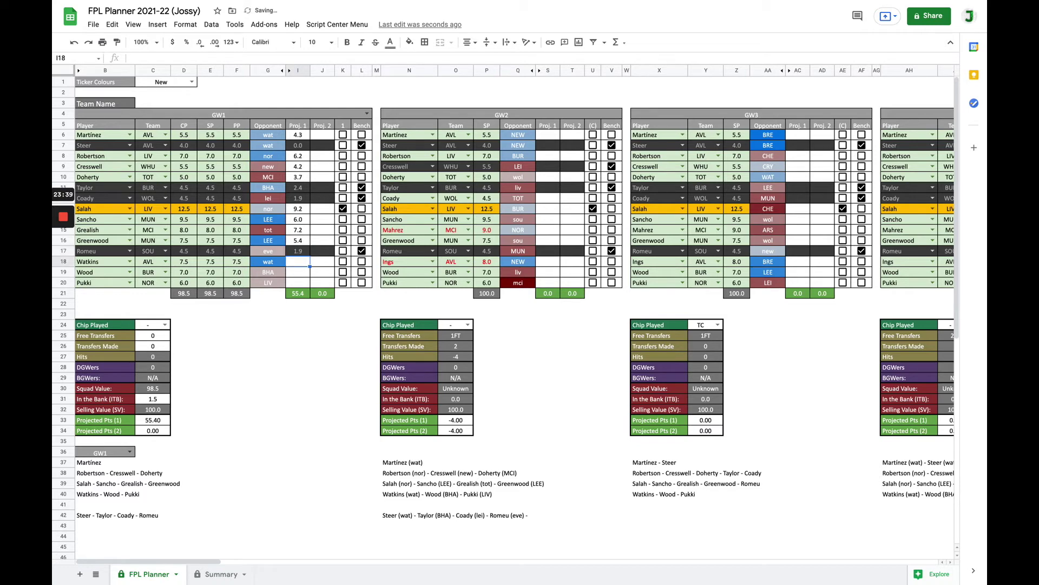
pyautogui.write('5.7')
pyautogui.press('Return')
pyautogui.write('4.9')
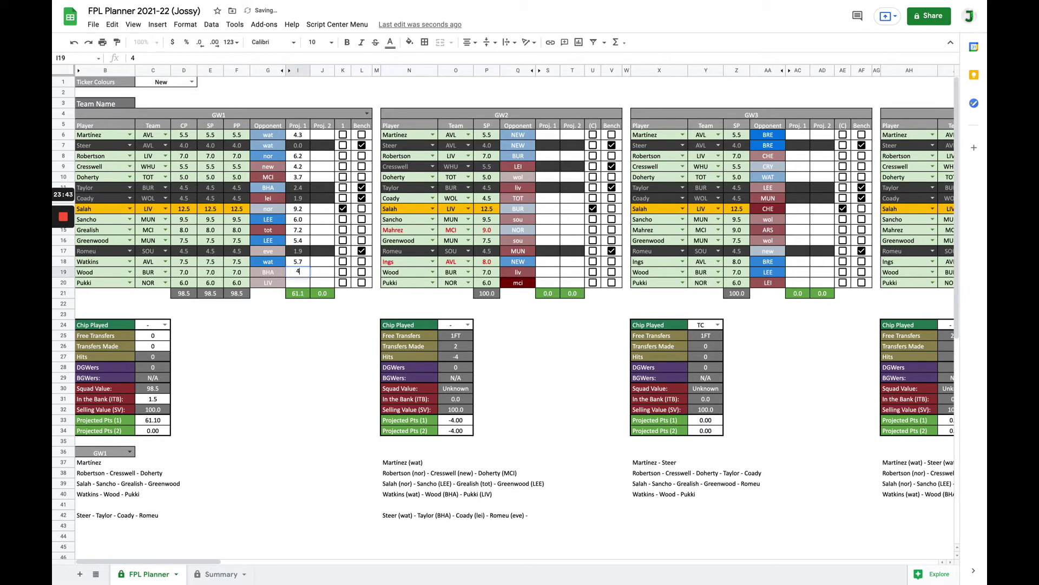
pyautogui.press('Return')
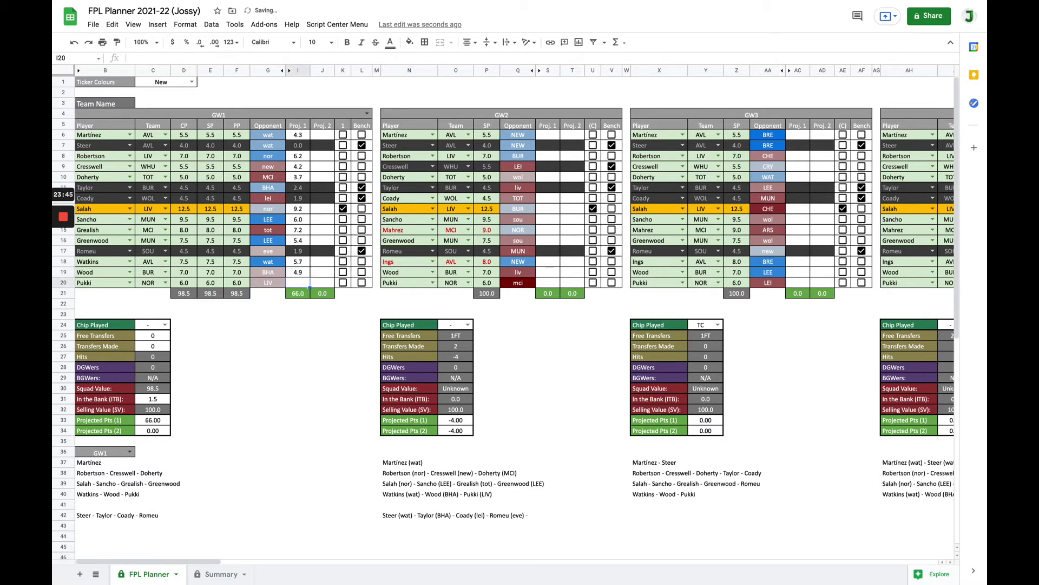
pyautogui.write('3.2')
pyautogui.press('Return')
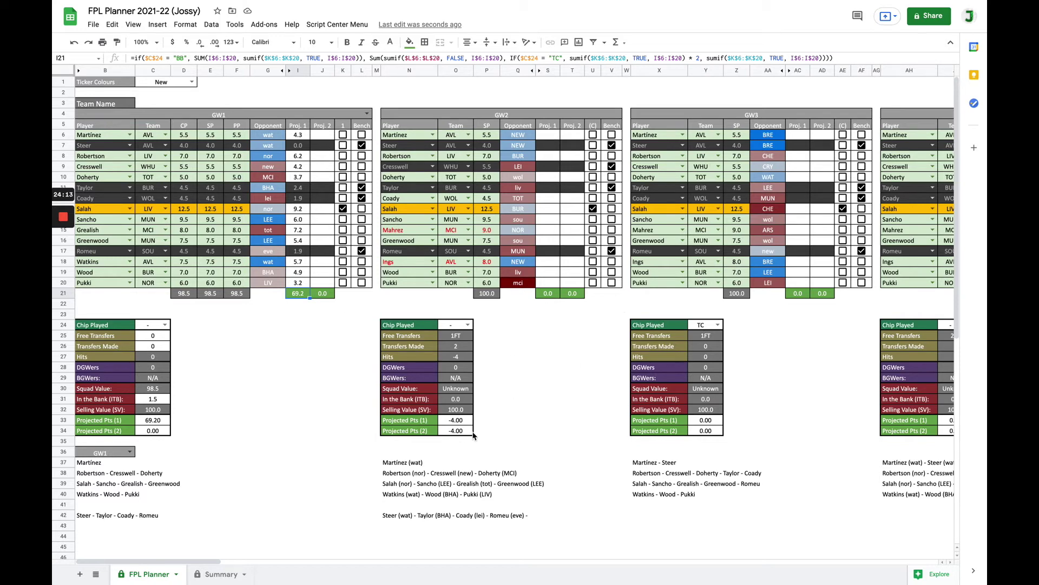
# Examine the GW2 Projected Pts (1) formula, GW1 Free Transfers, GW2 Chip Played and the summary blocks and text lineups of the following gameweeks
pyautogui.click(460, 421)
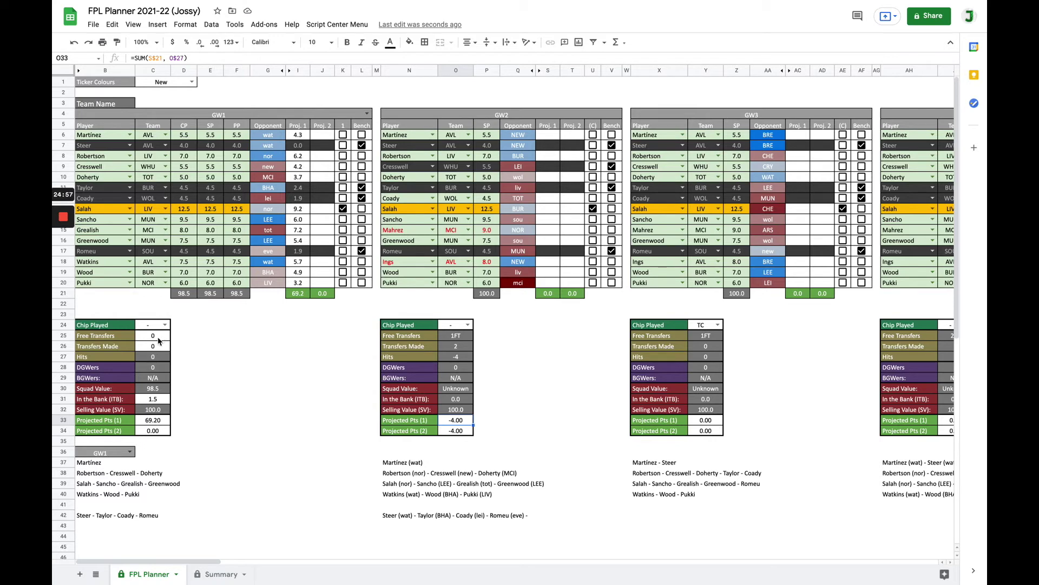
pyautogui.click(159, 339)
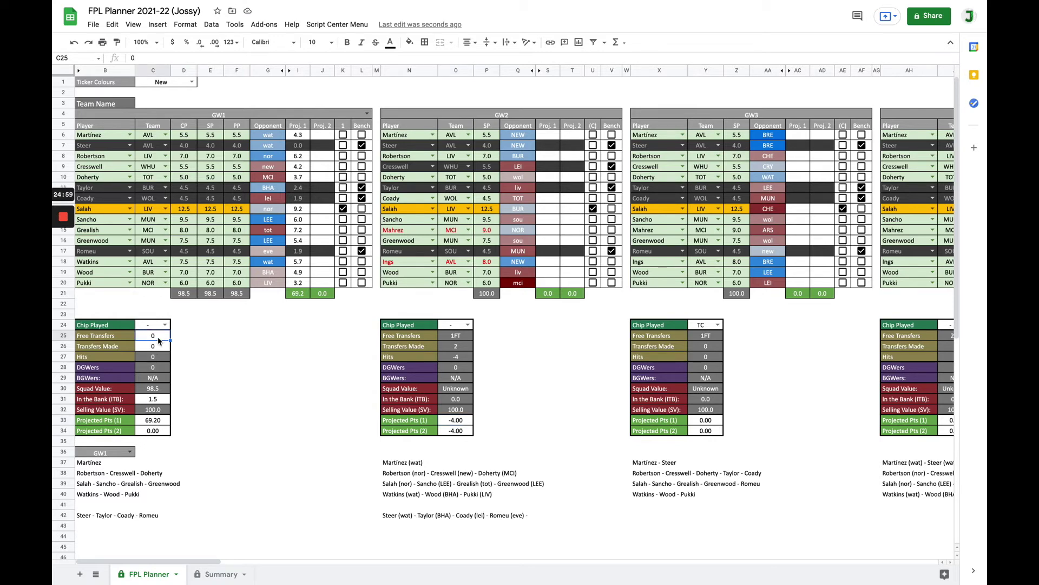
pyautogui.click(466, 327)
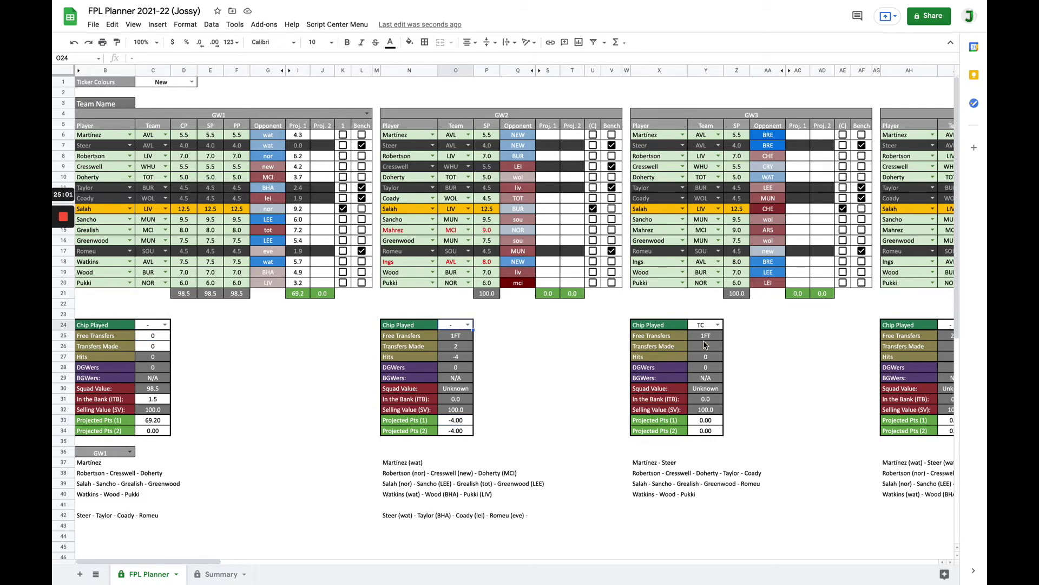
pyautogui.hscroll(3, 703, 345)
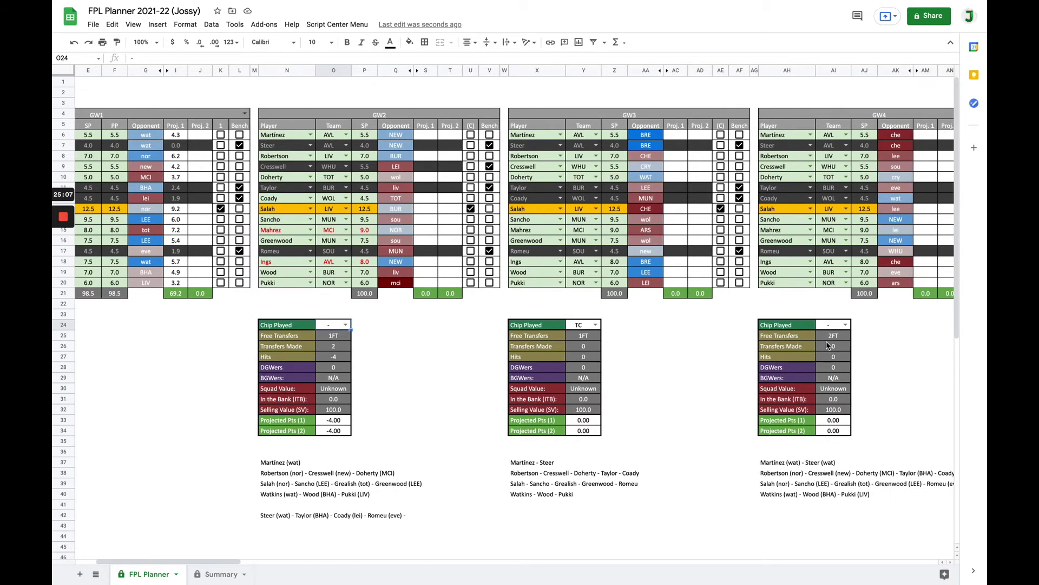
pyautogui.hscroll(4, 826, 344)
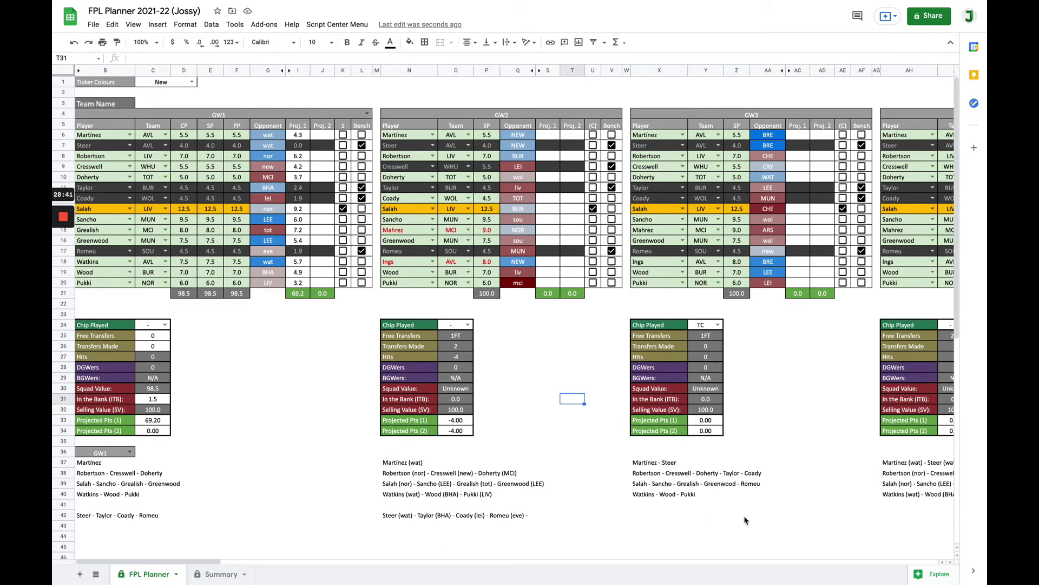
pyautogui.hscroll(4, 696, 467)
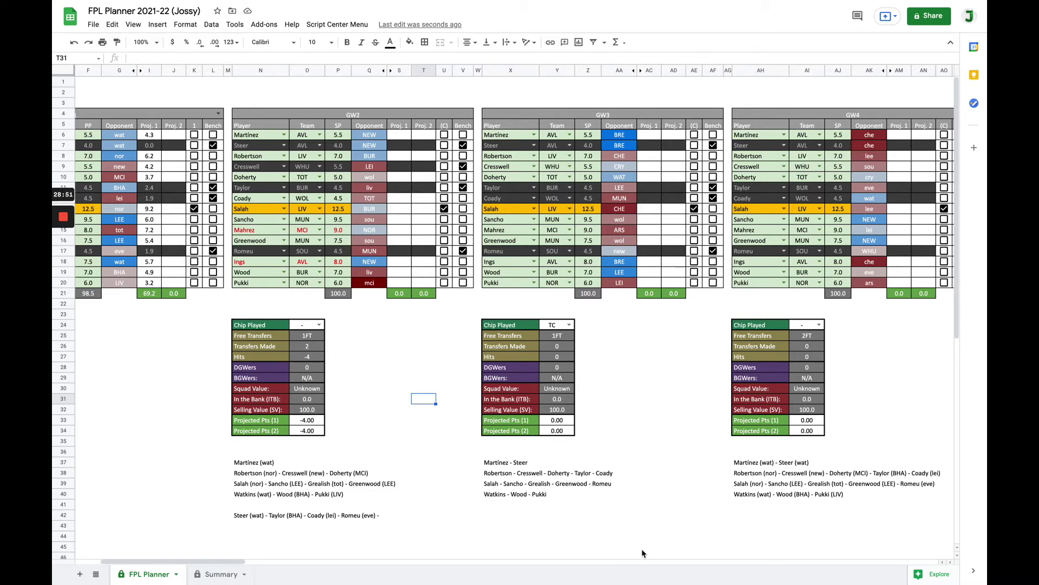
pyautogui.hscroll(2, 645, 553)
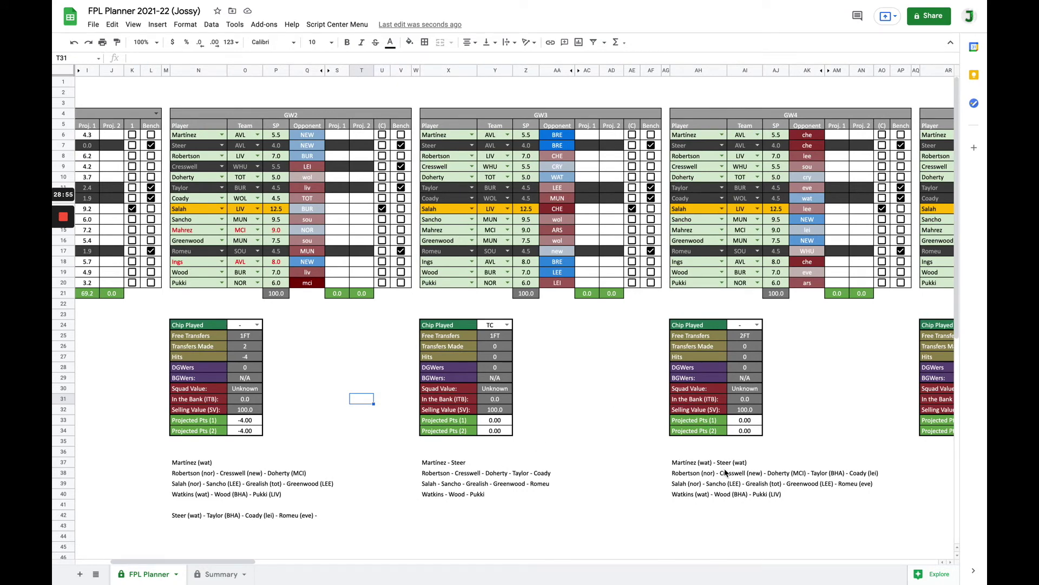
pyautogui.hscroll(-3, 725, 473)
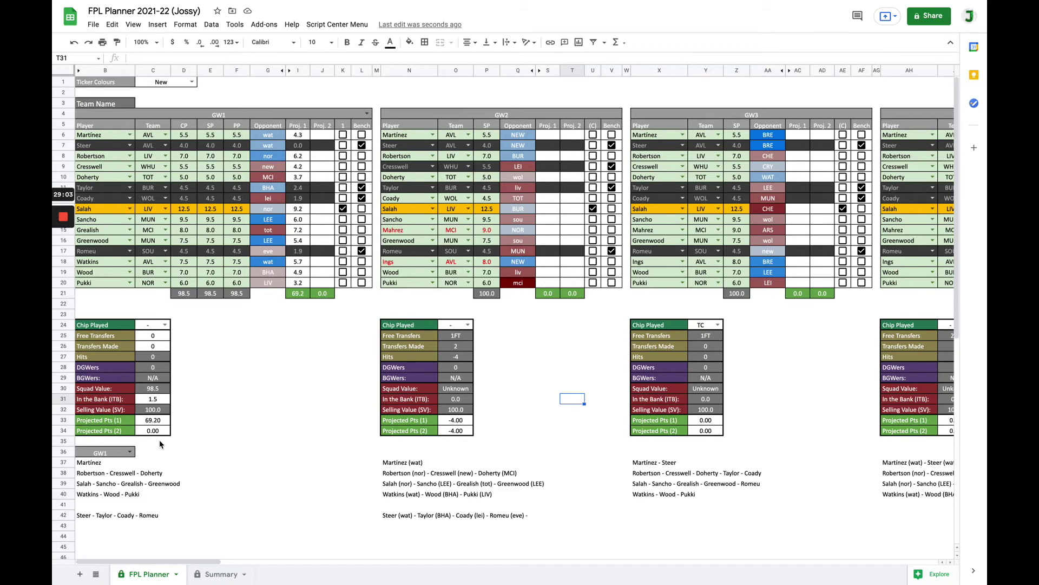
# Set the text lineup's gameweek in B36 to GW3 and check the midfield line below it
pyautogui.click(130, 452)
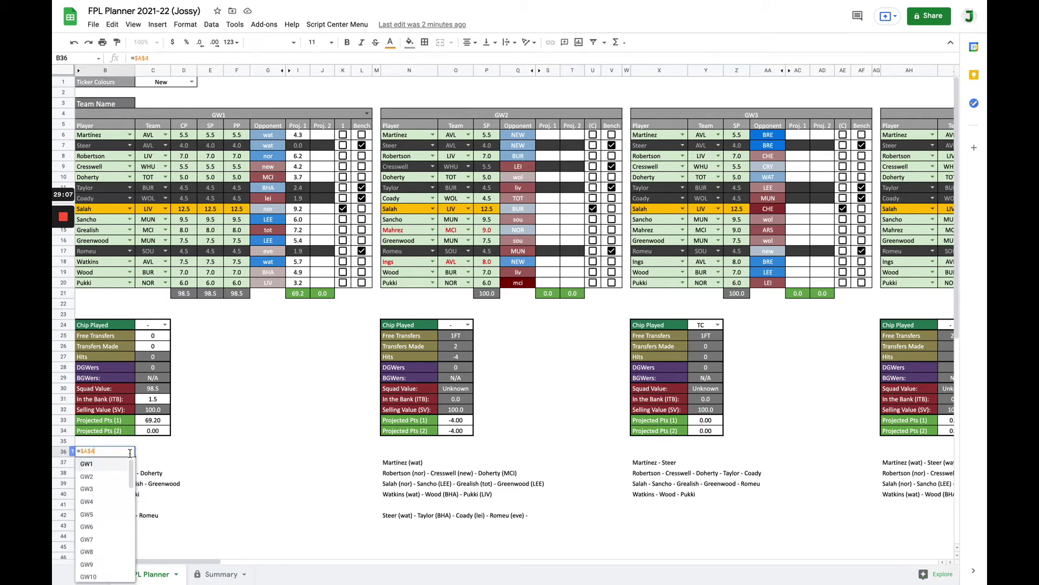
pyautogui.click(92, 490)
pyautogui.click(216, 452)
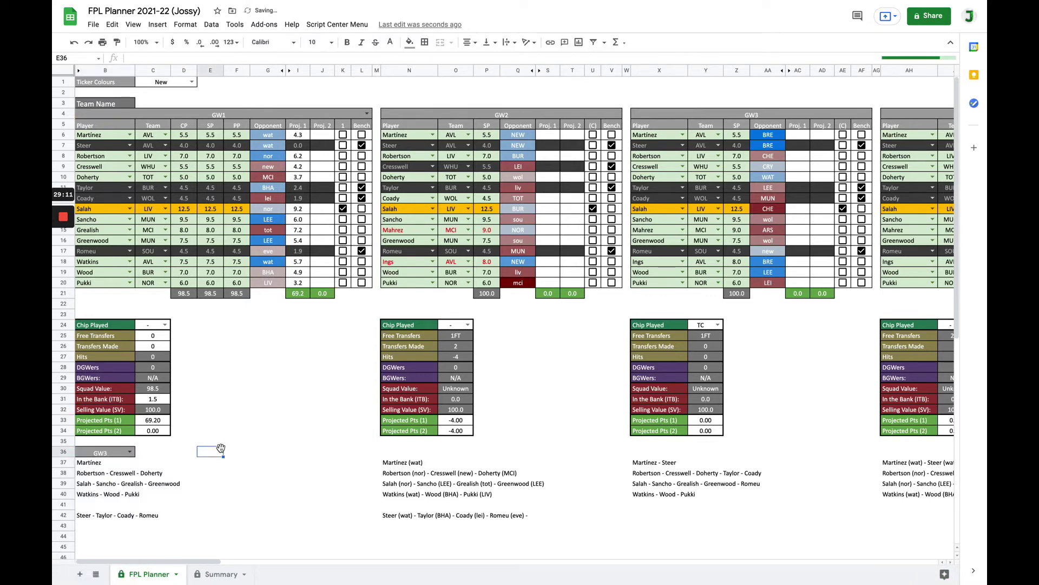
pyautogui.click(274, 495)
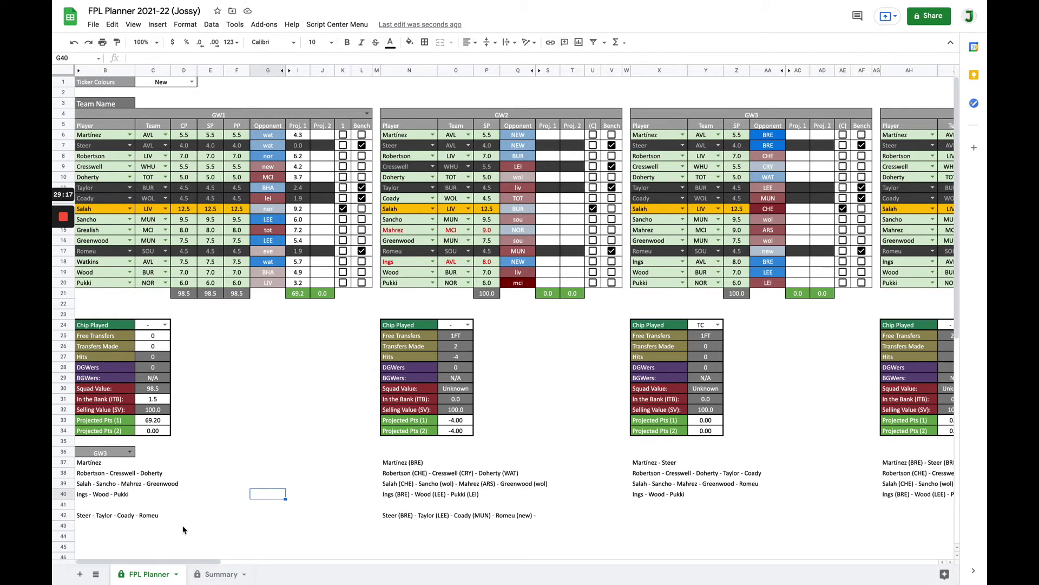
pyautogui.click(131, 486)
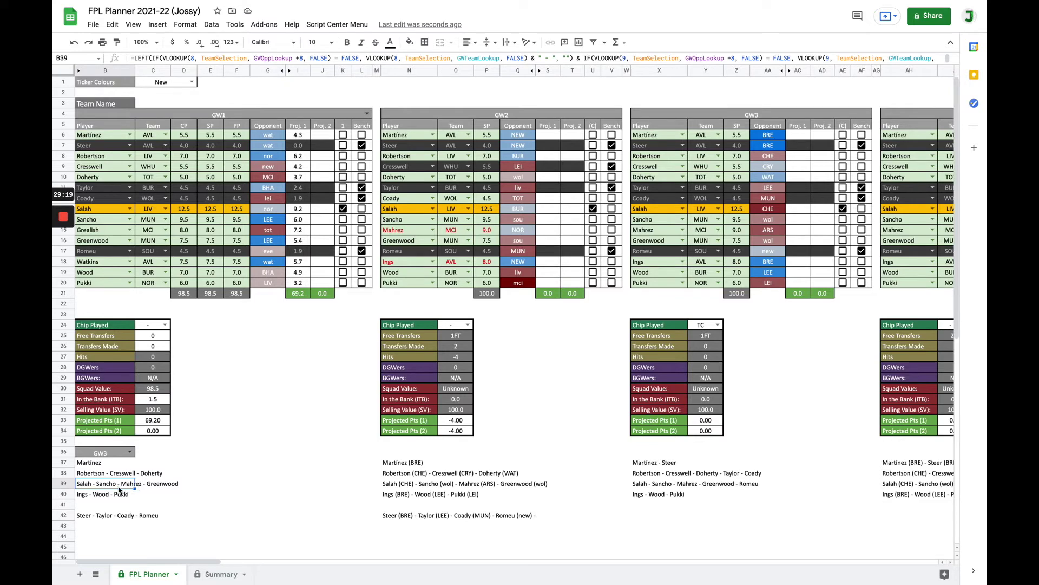
# Set the text lineup's gameweek in B36 back to GW1
pyautogui.click(130, 452)
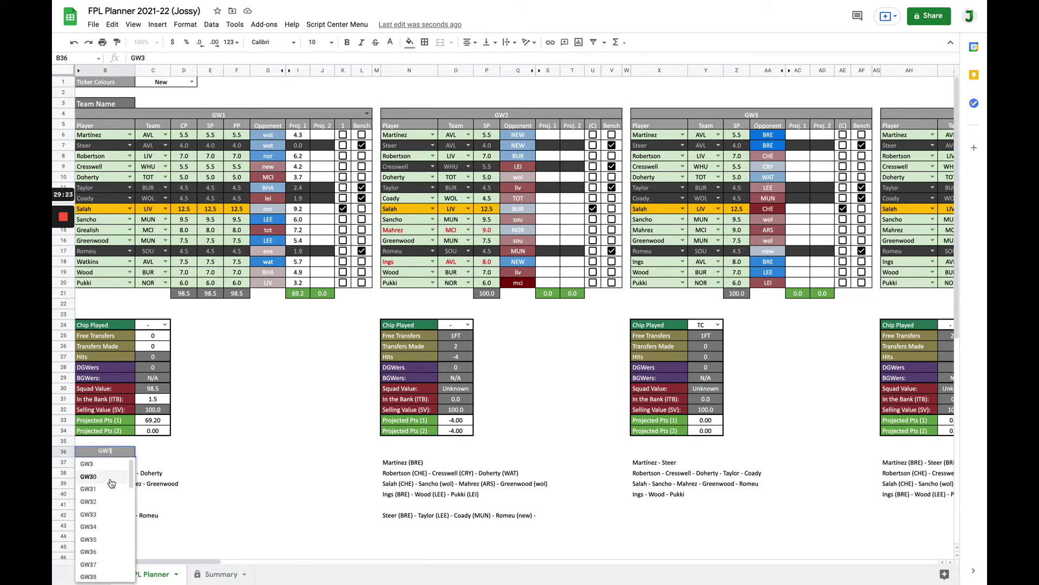
pyautogui.press('BackSpace')
pyautogui.write('1')
pyautogui.press('Return')
pyautogui.click(257, 443)
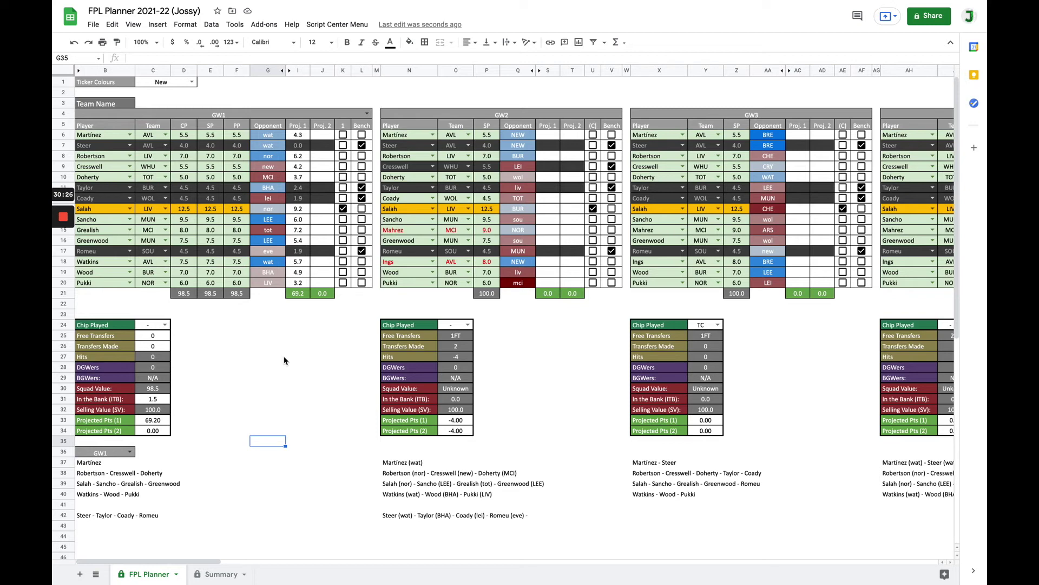
# Change the planner's starting gameweek in the first block's header to GW4 and review the blocks that follow
pyautogui.click(285, 357)
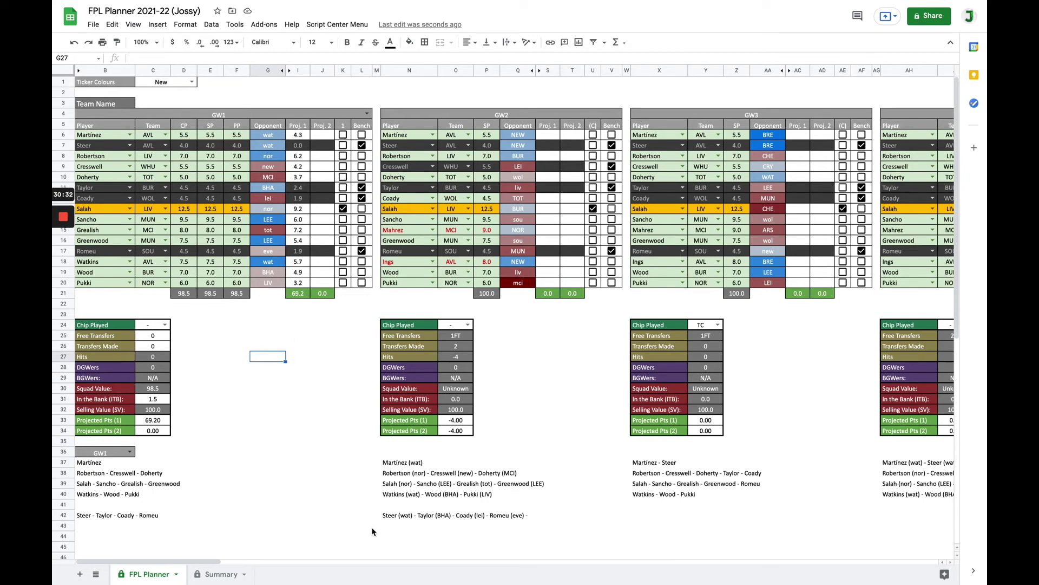
pyautogui.hscroll(4, 660, 363)
pyautogui.hscroll(5, 659, 363)
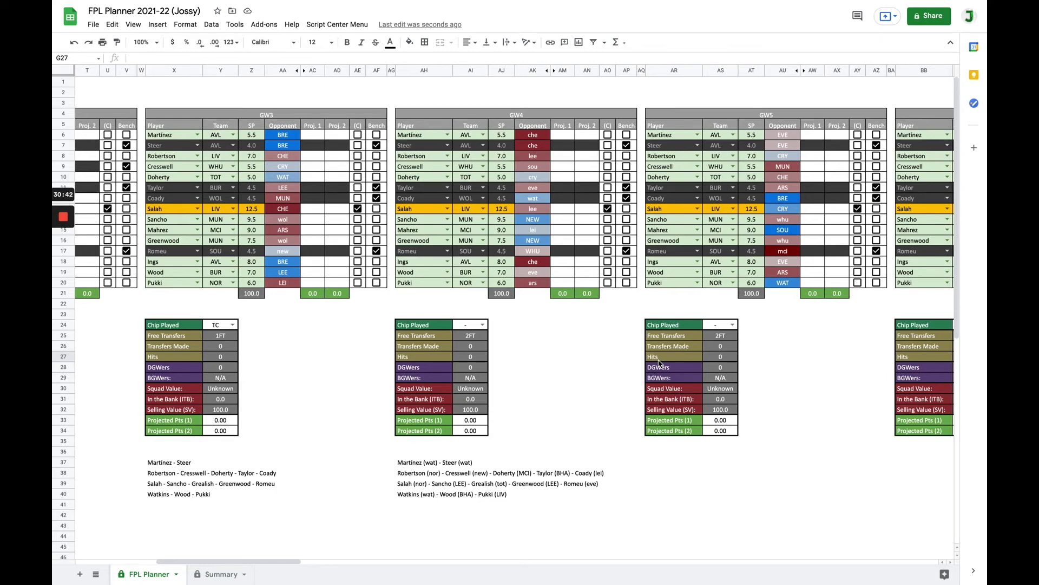
pyautogui.hscroll(-8, 659, 363)
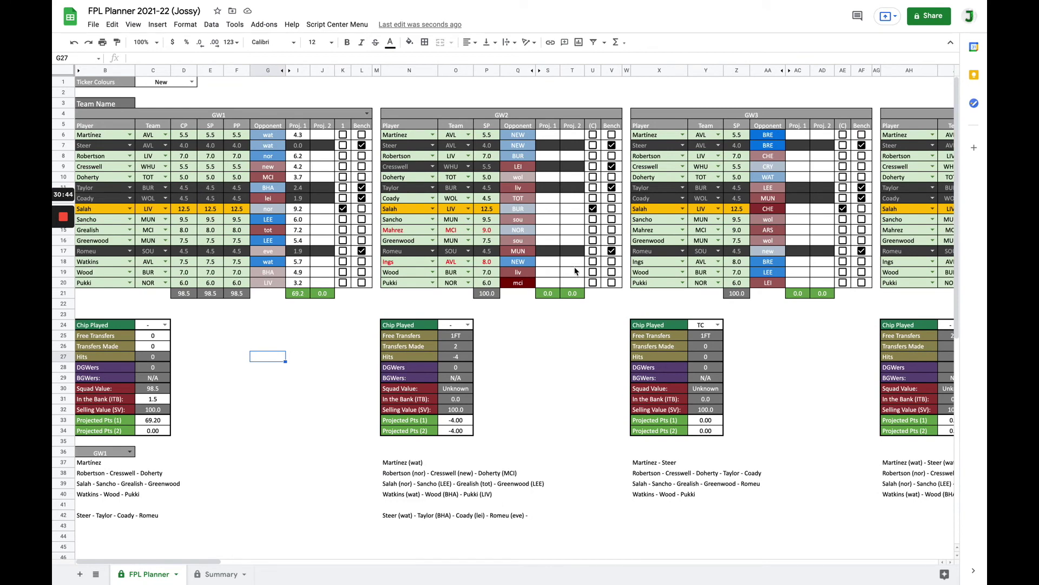
pyautogui.click(368, 116)
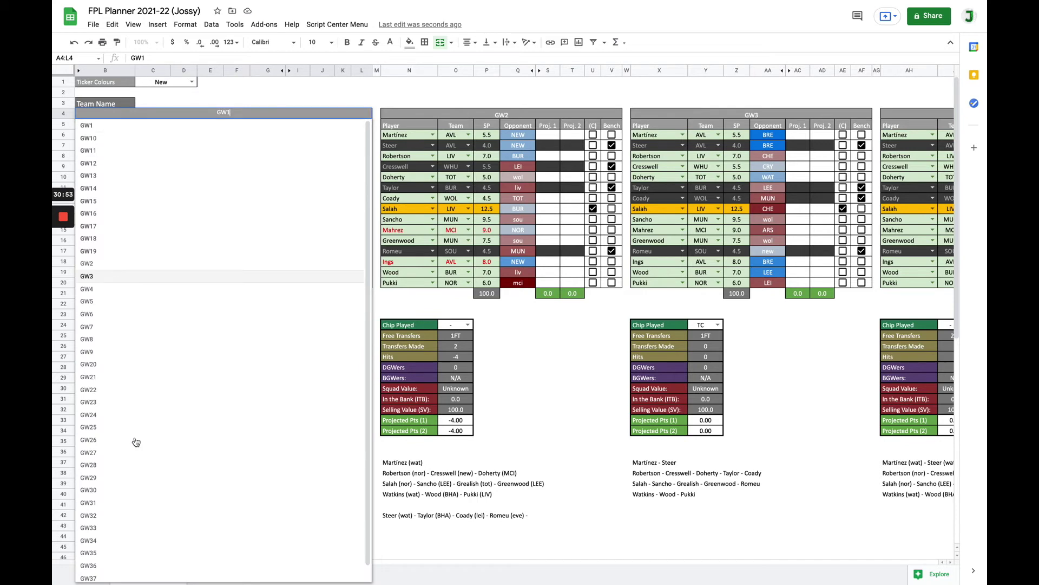
pyautogui.click(88, 290)
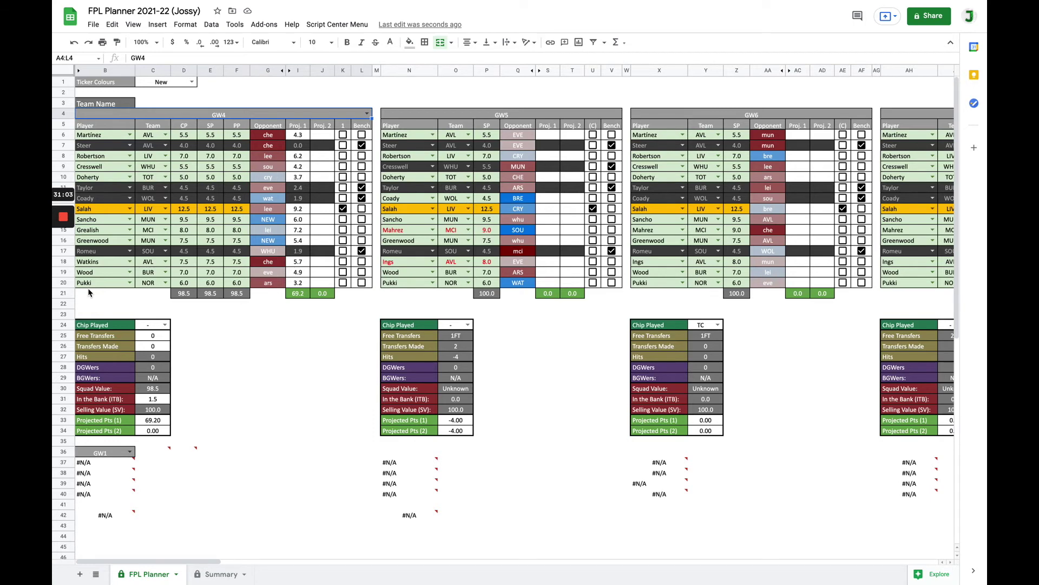
pyautogui.hscroll(6, 299, 188)
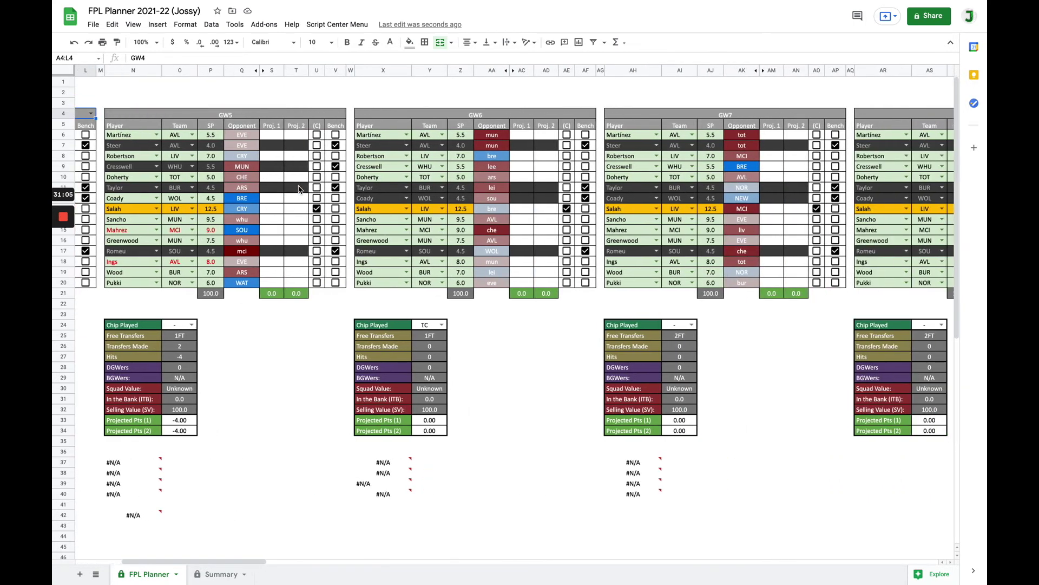
pyautogui.hscroll(-6, 299, 188)
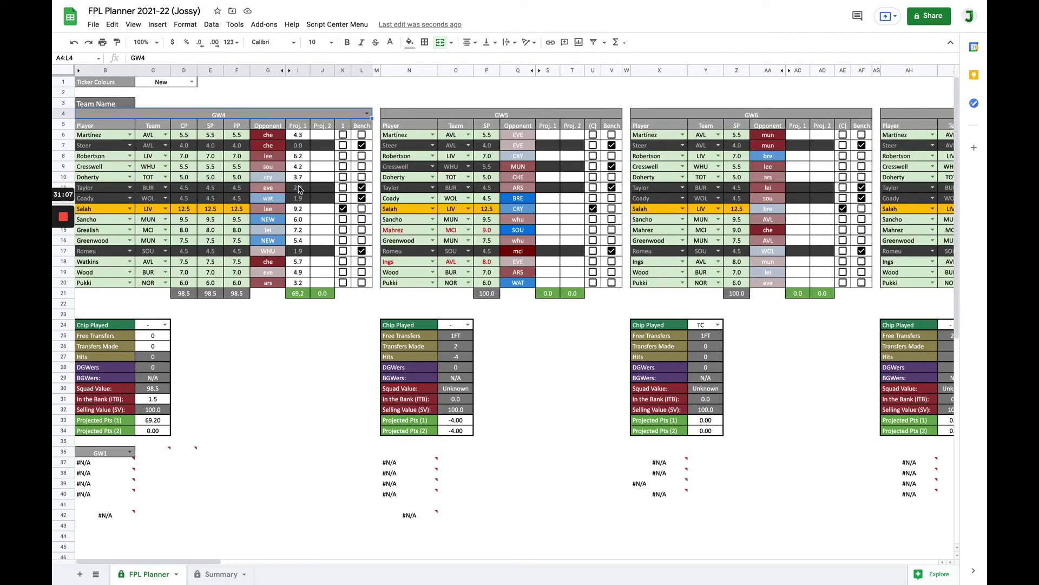
# Choose GW4 as the text lineup's gameweek in B36
pyautogui.click(130, 454)
pyautogui.scroll(-2, 97, 513)
pyautogui.scroll(-1, 97, 513)
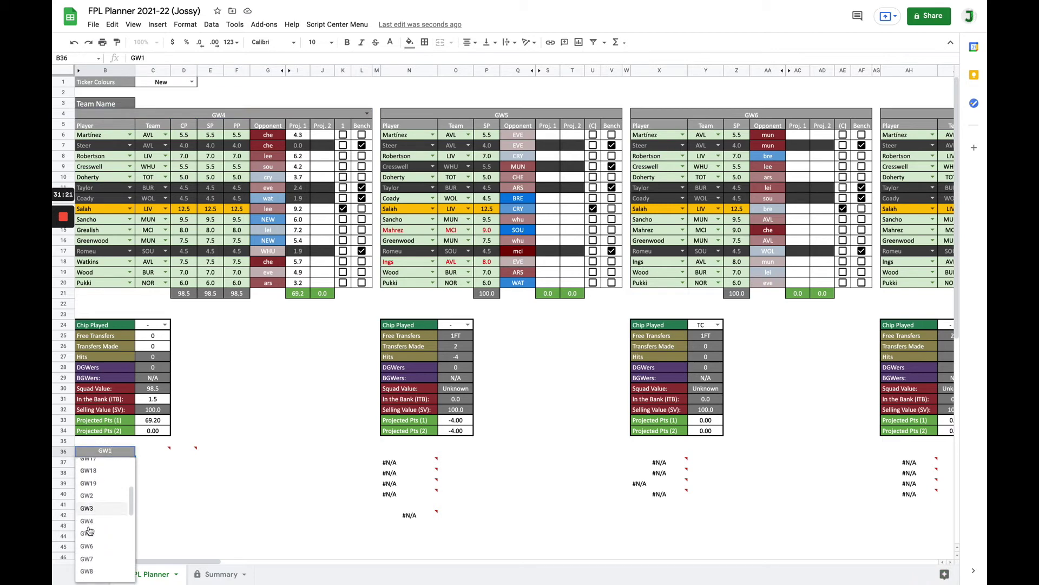
pyautogui.click(89, 529)
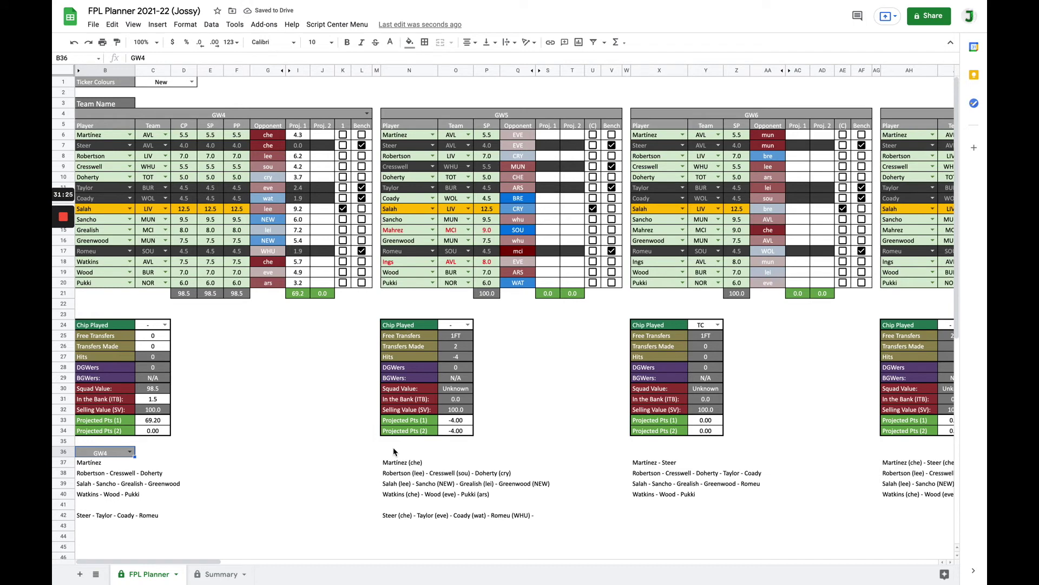
# Link the text lineup's gameweek in B36 to the first block's gameweek header with the formula =A4
pyautogui.write('=')
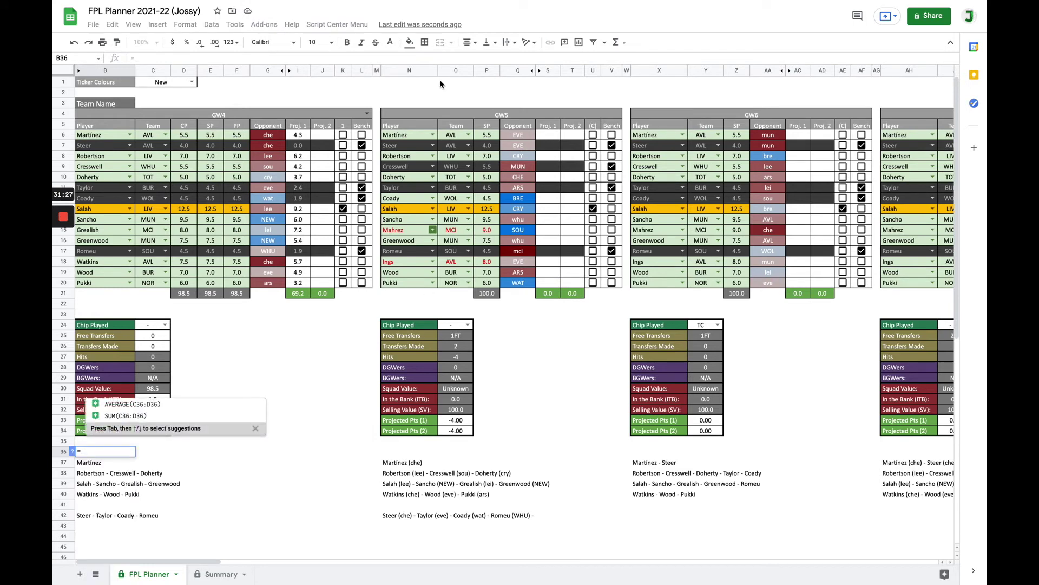
pyautogui.click(226, 112)
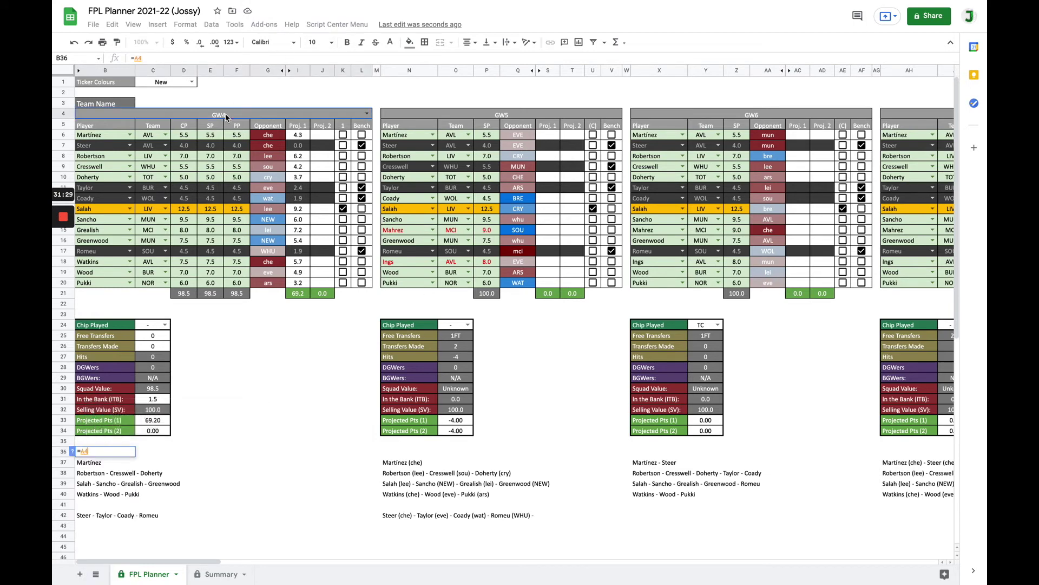
pyautogui.press('Return')
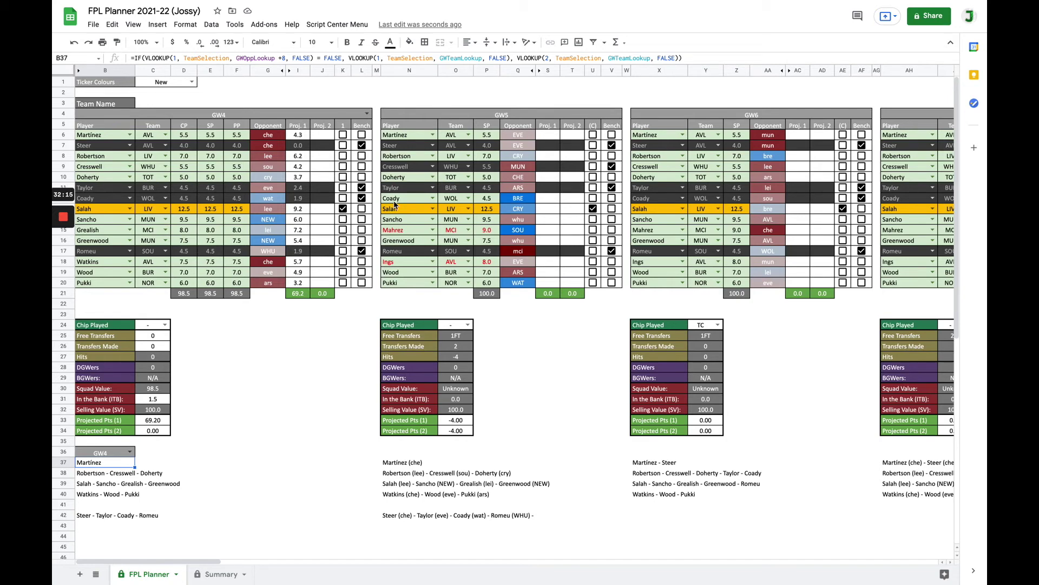
# Examine the GW5 player and team cells in row 15 for Mahrez
pyautogui.click(395, 231)
pyautogui.click(457, 233)
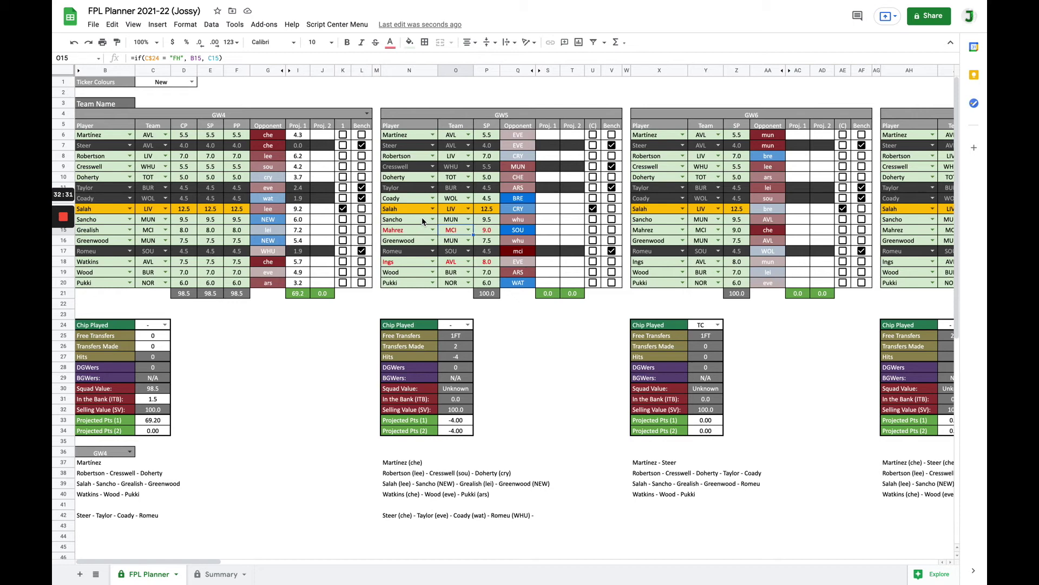
# Copy the formulas from the GW5 cells N6:O6 and paste only the formulas into N8:O20 to reset the planned transfers
pyautogui.click(410, 136)
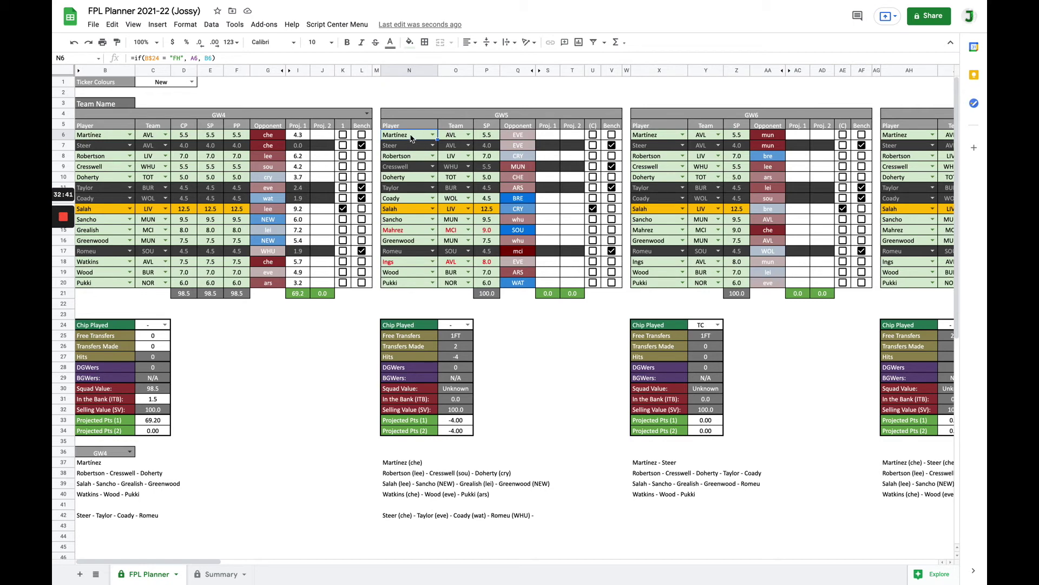
pyautogui.moveTo(410, 138); pyautogui.dragTo(453, 137)
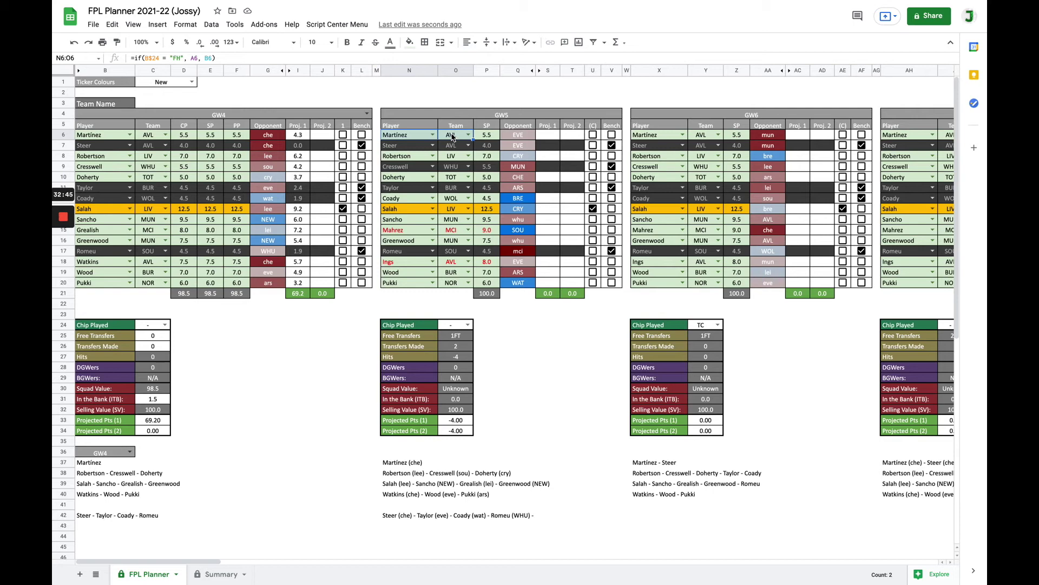
pyautogui.click(112, 24)
pyautogui.click(135, 101)
pyautogui.moveTo(394, 159); pyautogui.dragTo(455, 284)
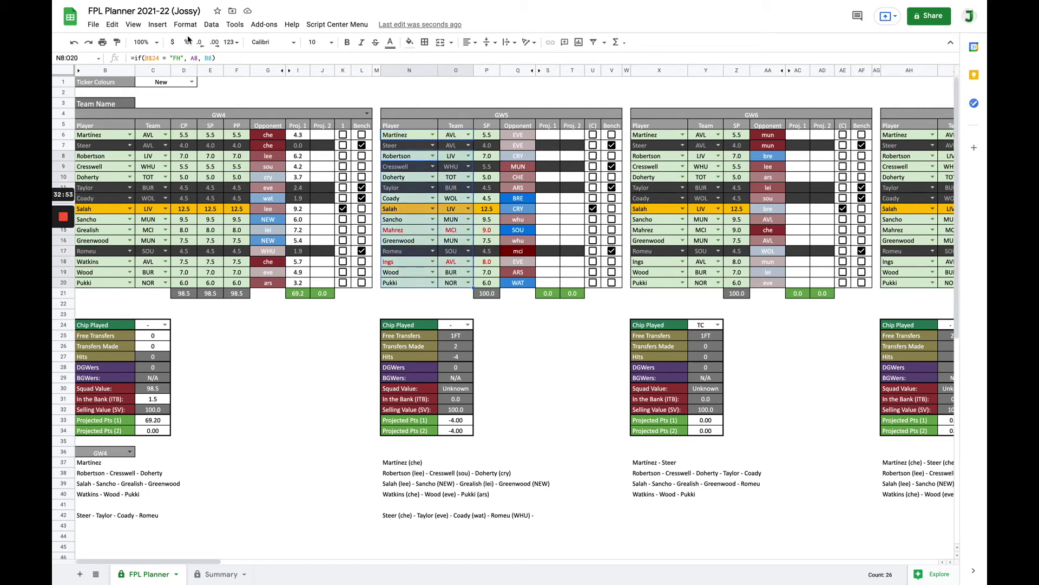
pyautogui.click(110, 26)
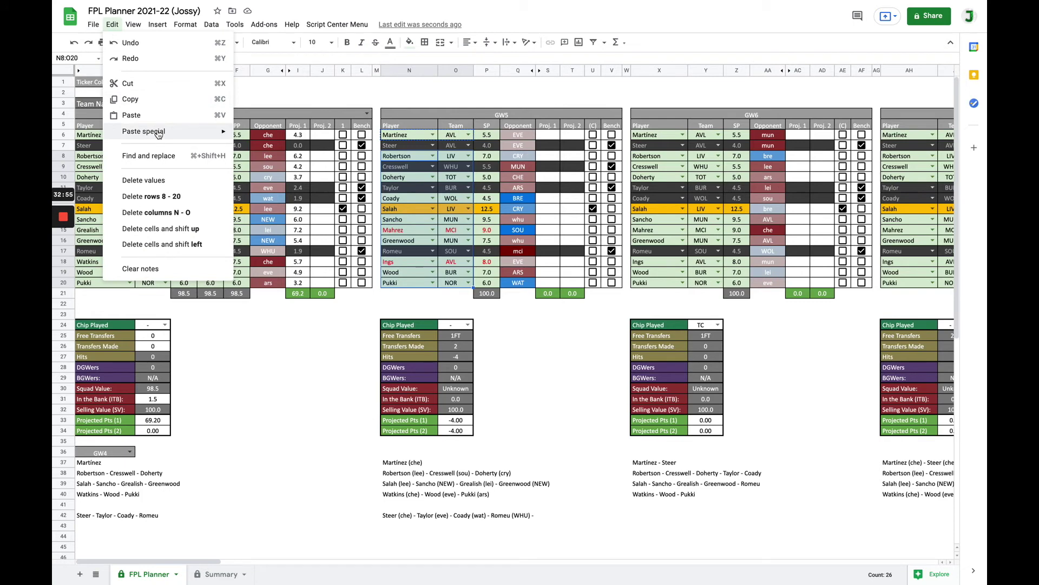
pyautogui.moveTo(158, 134)
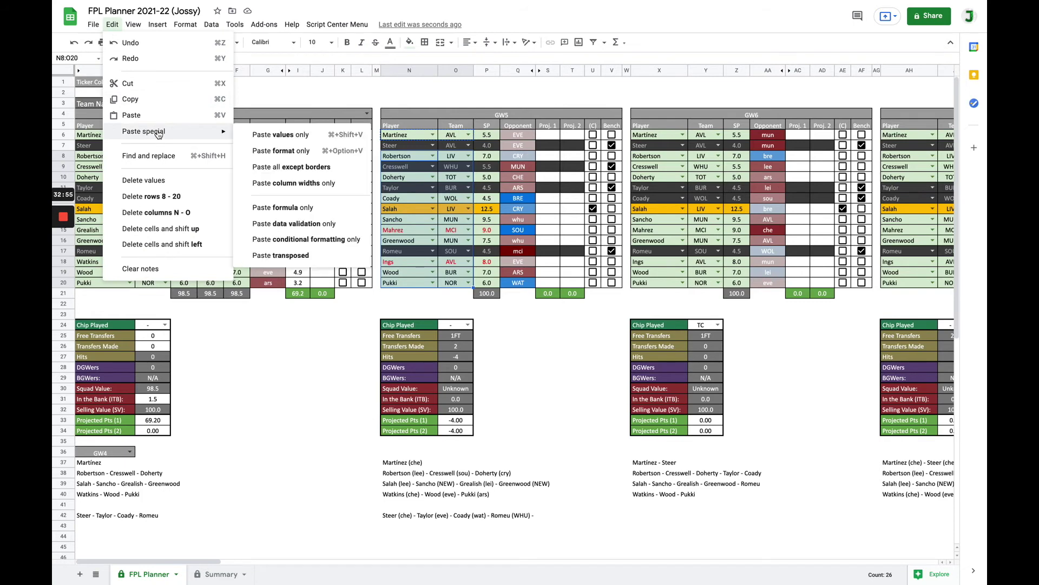
pyautogui.click(293, 210)
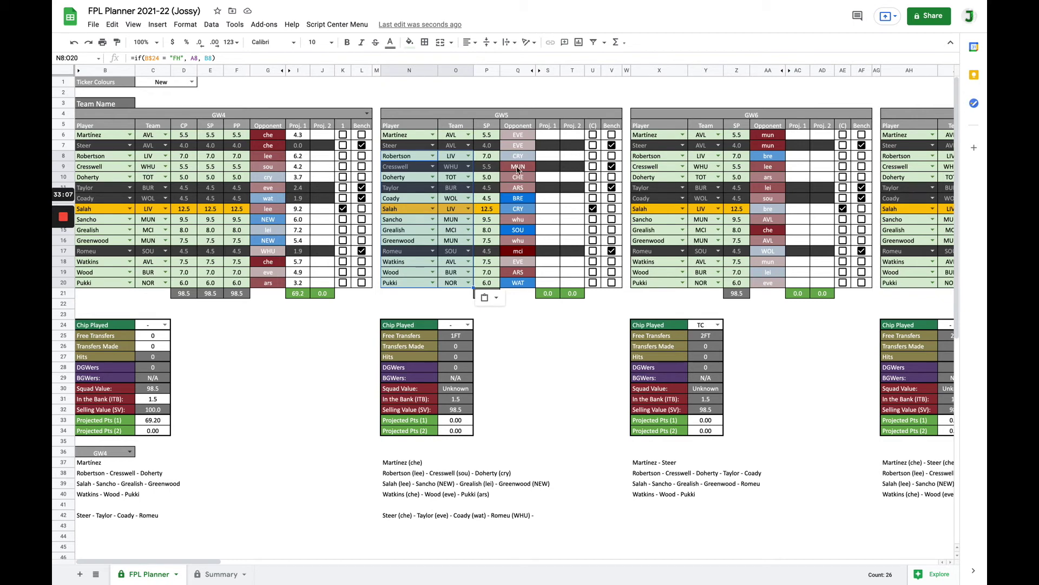
pyautogui.click(408, 147)
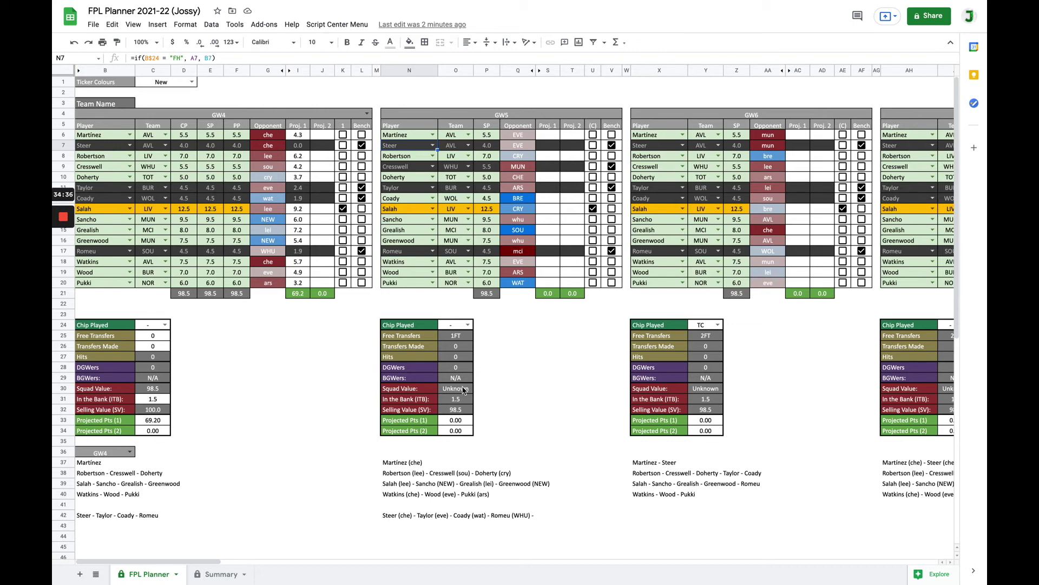
pyautogui.click(391, 219)
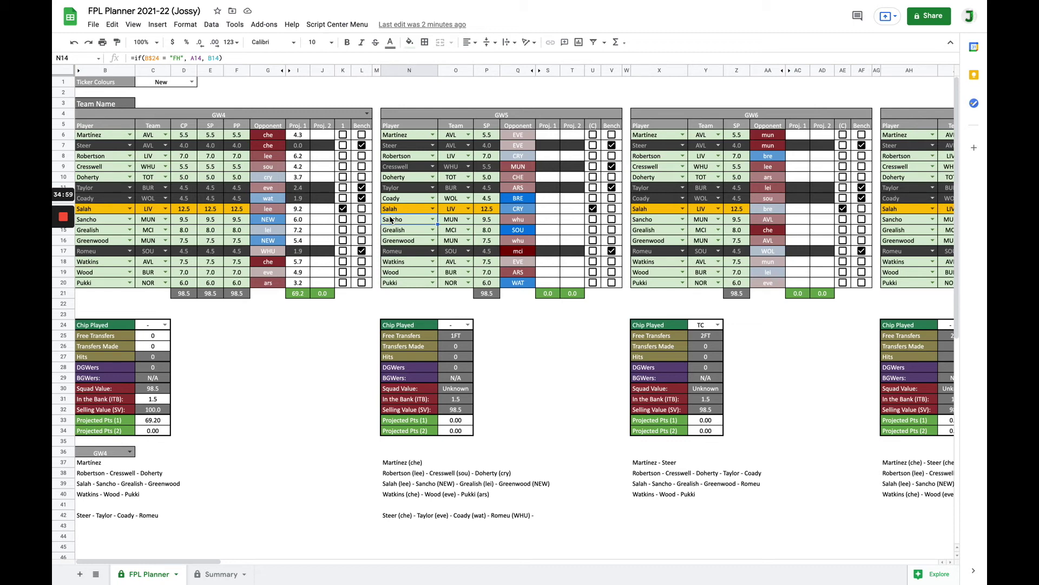
pyautogui.click(322, 335)
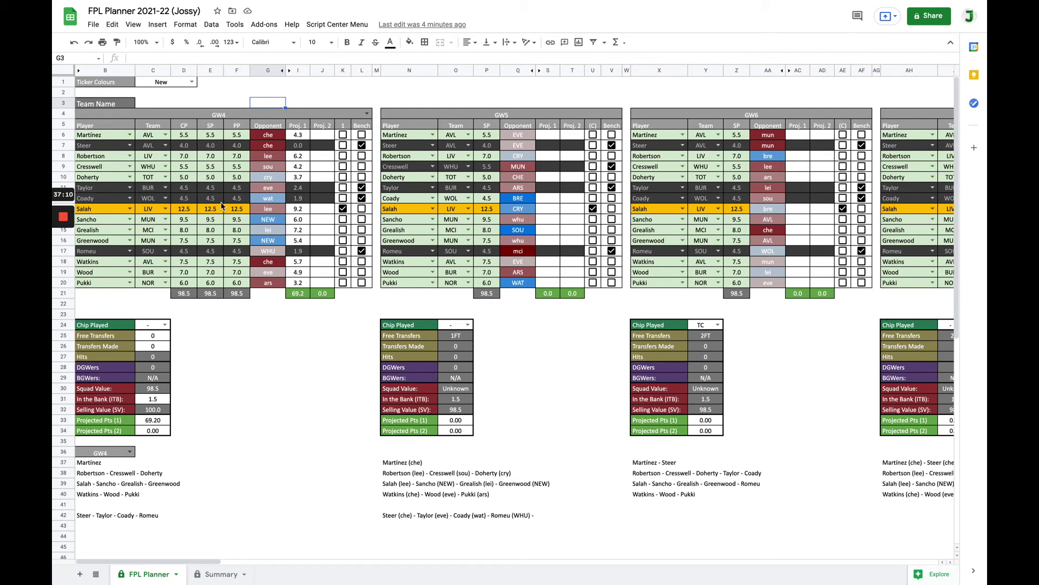
# Try the Original and Black & Blue options for the planner's ticker colours
pyautogui.click(188, 82)
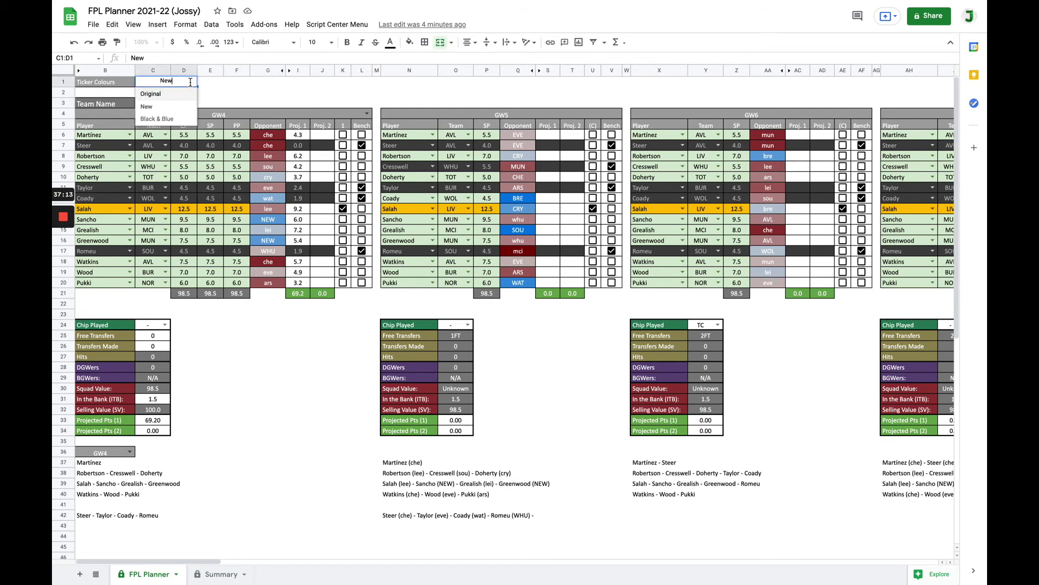
pyautogui.click(157, 95)
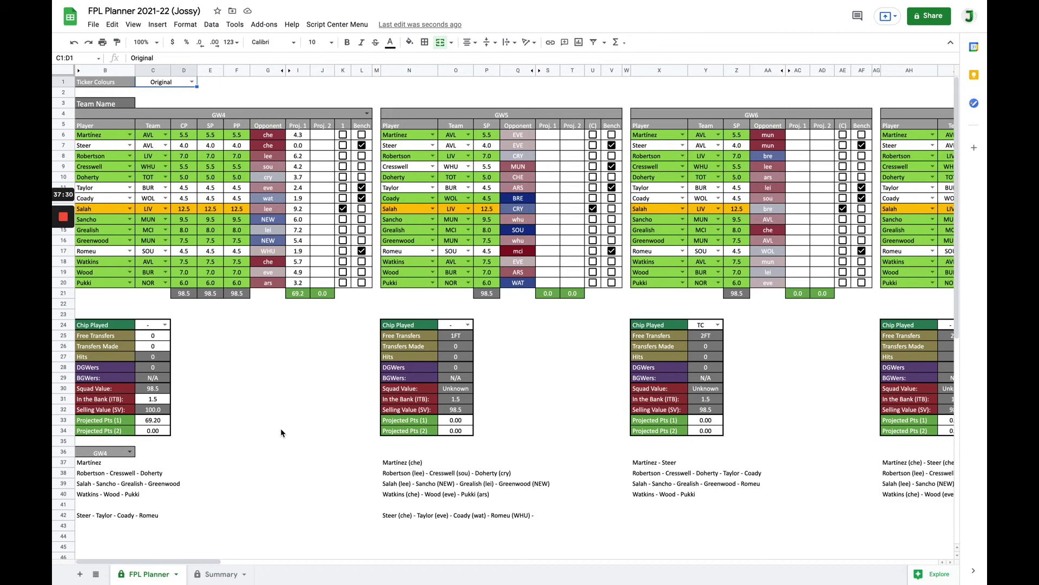
pyautogui.click(192, 80)
pyautogui.click(163, 119)
pyautogui.click(235, 416)
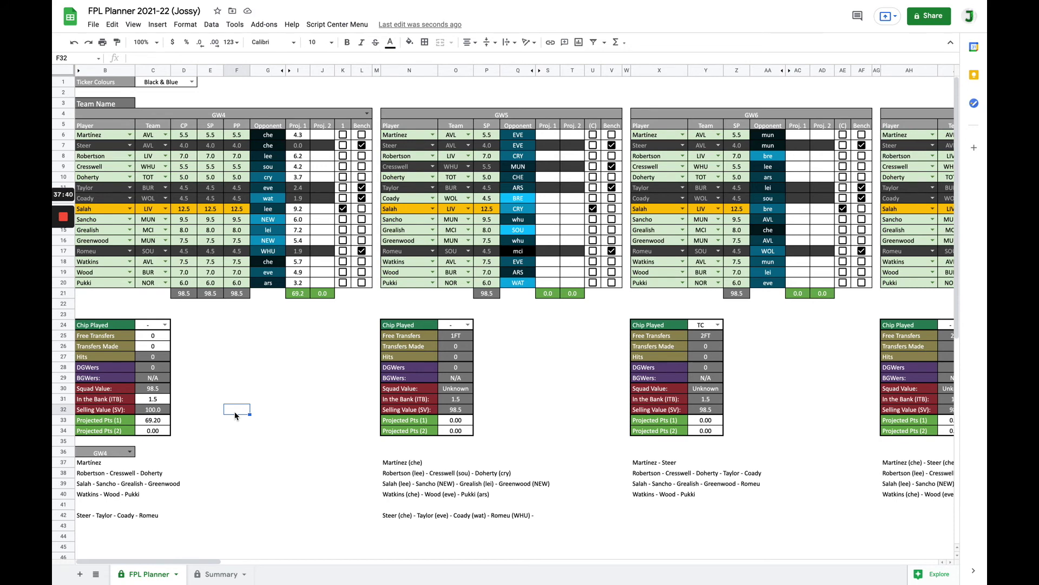
# Set the ticker colours back to New
pyautogui.click(192, 81)
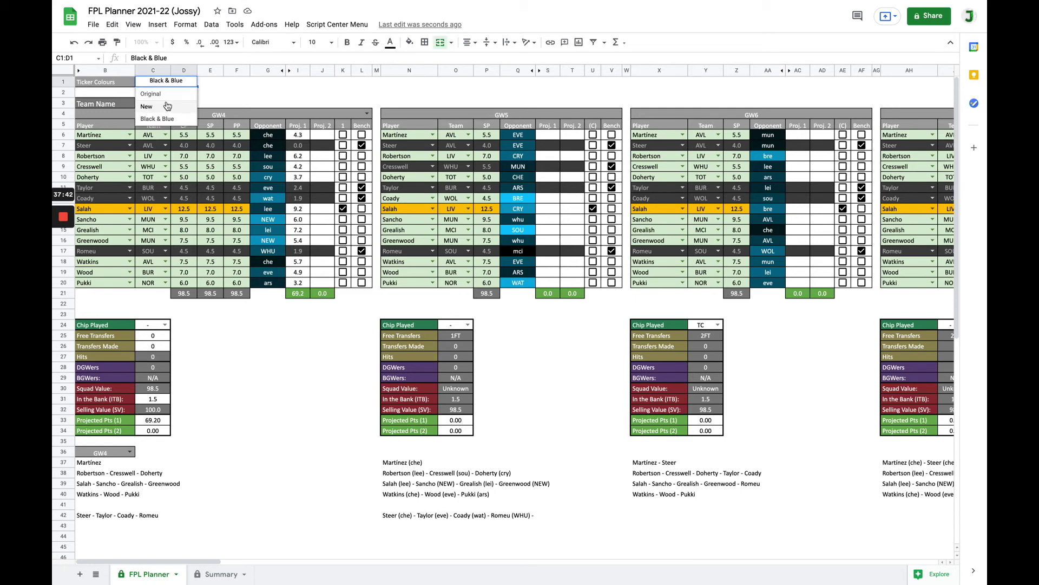
pyautogui.click(153, 108)
pyautogui.click(260, 389)
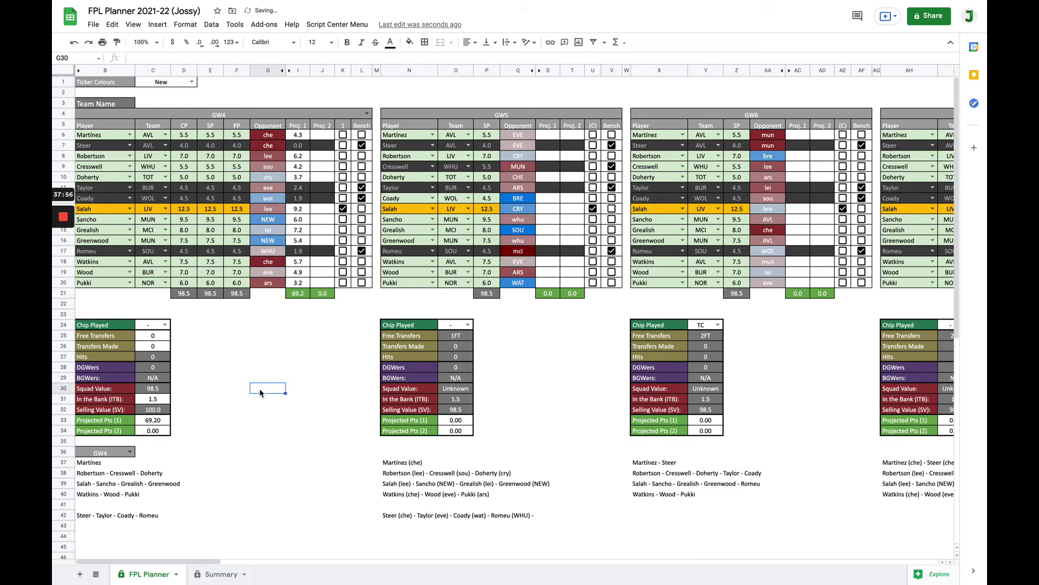
# Try overriding NEW's Away rating in the Defensive Ticker with 1.6, and undo the override to restore its lookup formula
pyautogui.click(299, 368)
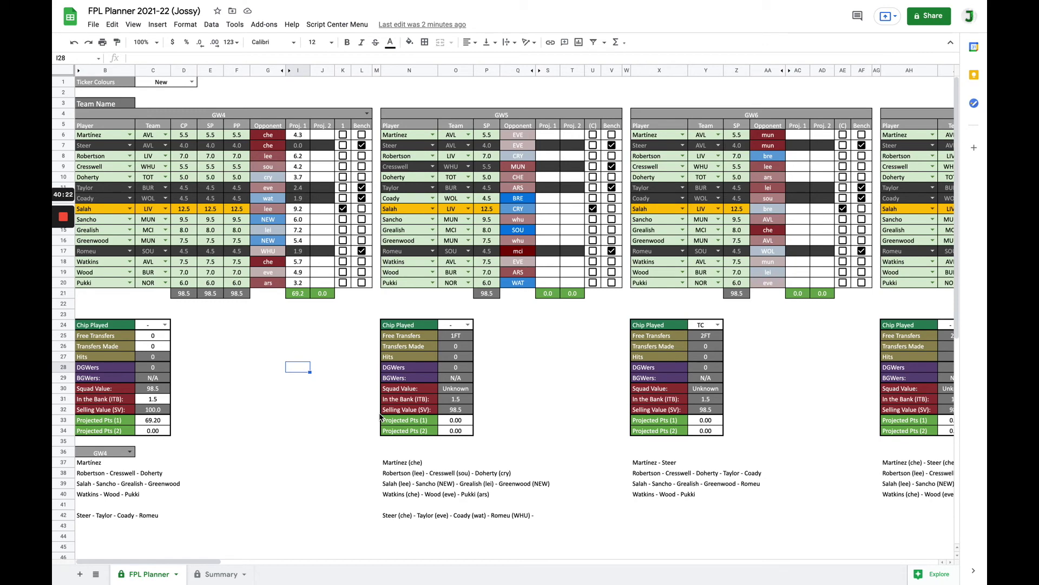
pyautogui.hscroll(20, 381, 417)
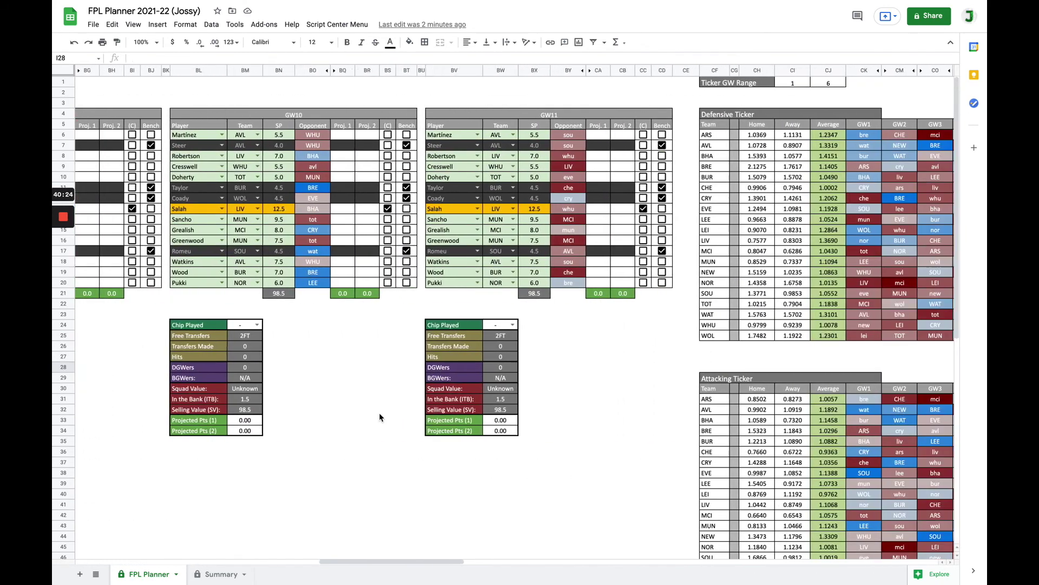
pyautogui.hscroll(15, 381, 417)
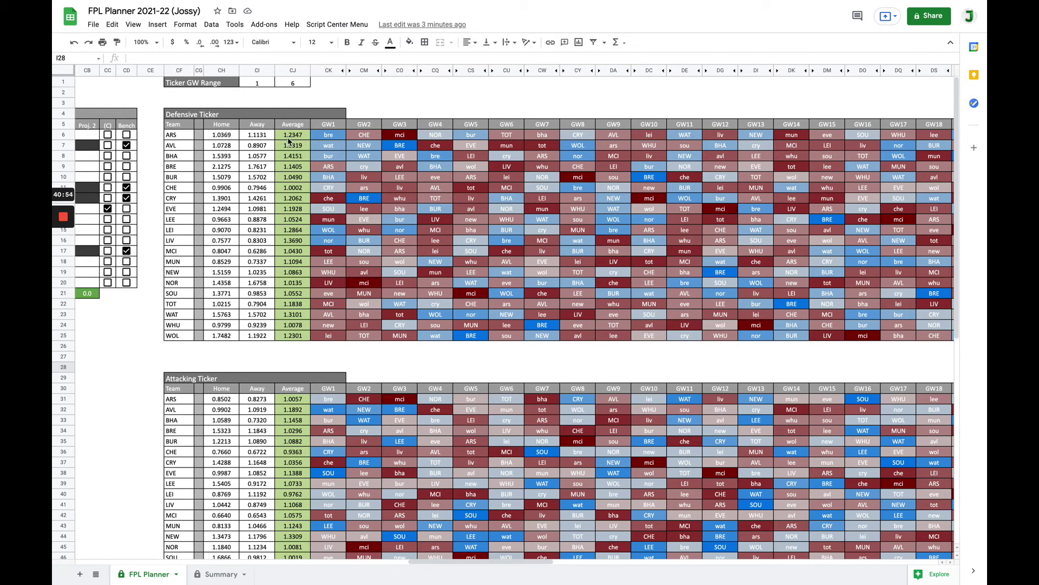
pyautogui.click(226, 136)
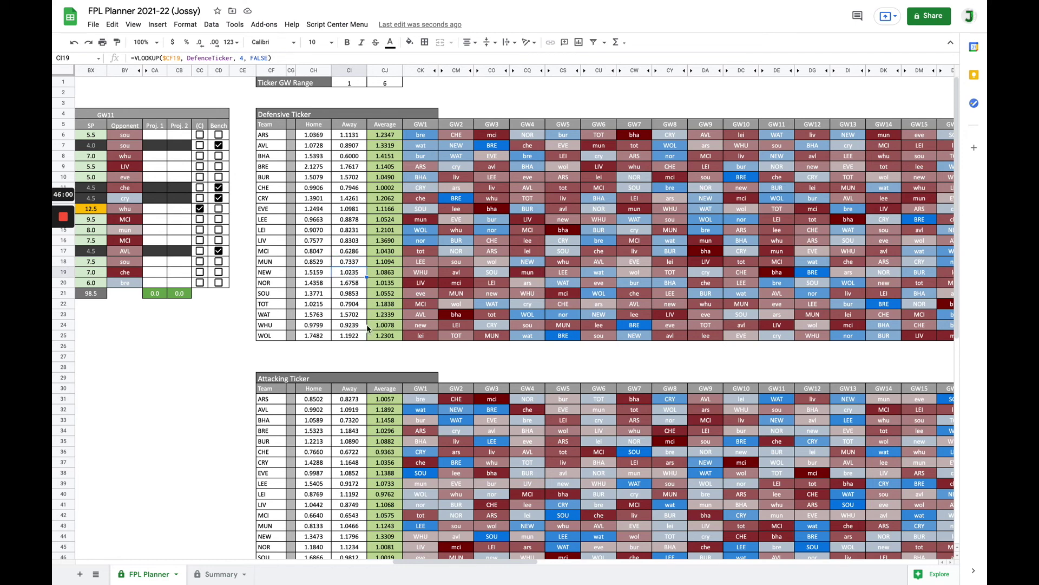
pyautogui.write('1.')
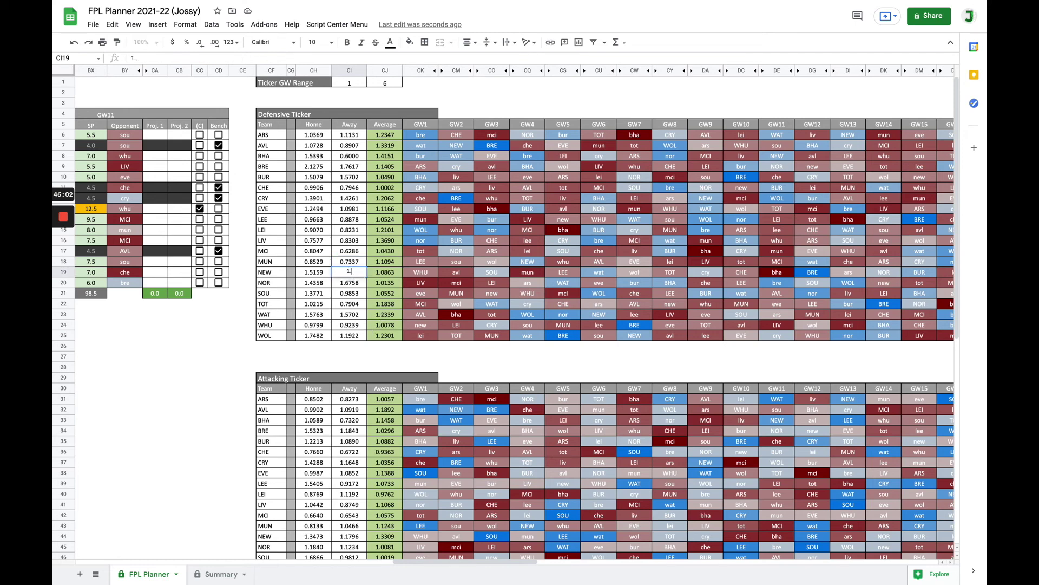
pyautogui.write('6')
pyautogui.press('Return')
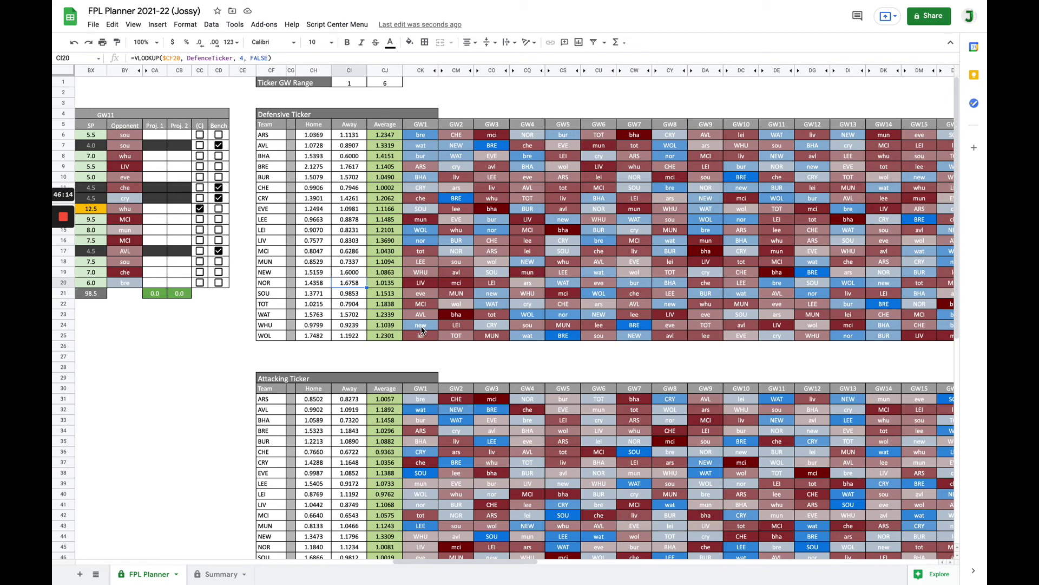
pyautogui.press('Up')
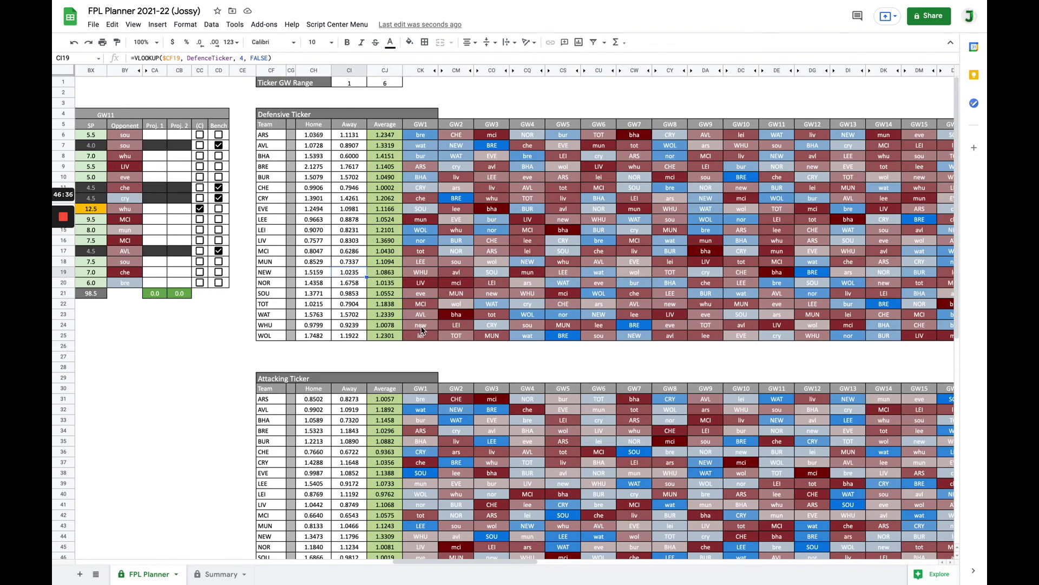
# Examine the Attacking Ticker and FPL (FDR) Ticker fixtures and return to the GW4 planning block
pyautogui.hscroll(-10, 422, 329)
pyautogui.hscroll(12, 422, 329)
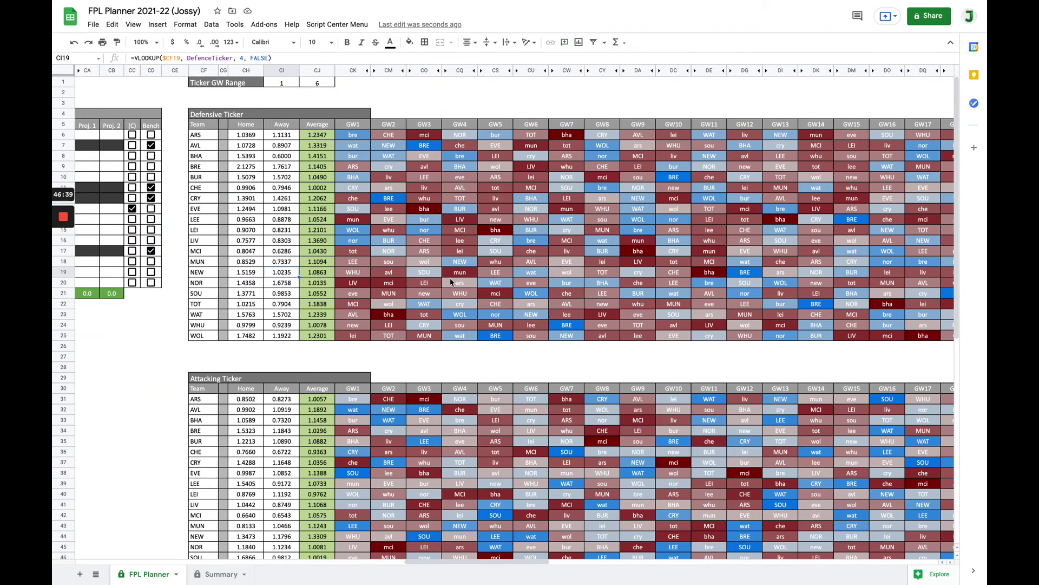
pyautogui.scroll(-5, 450, 281)
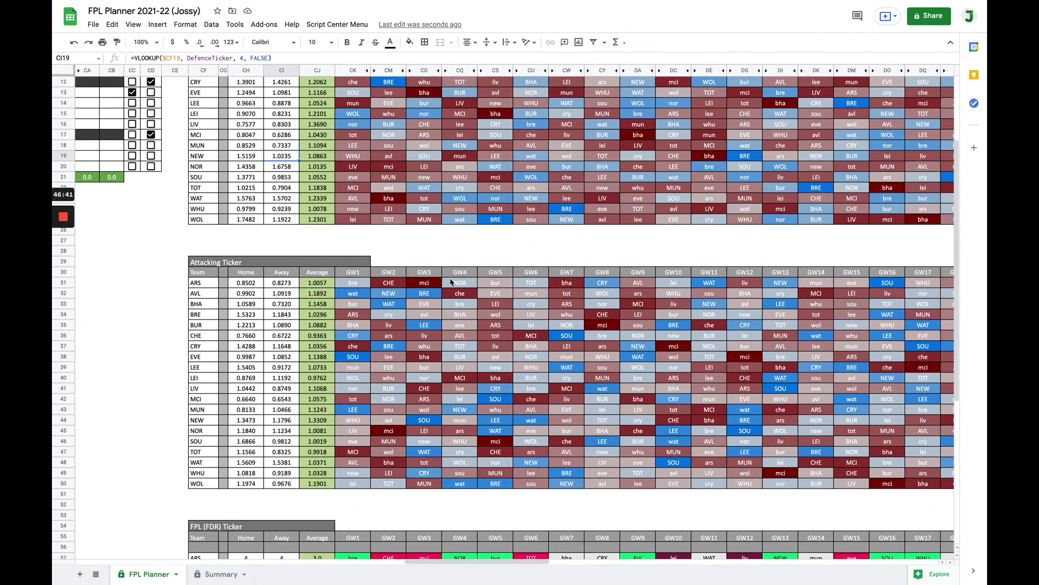
pyautogui.scroll(-5, 450, 282)
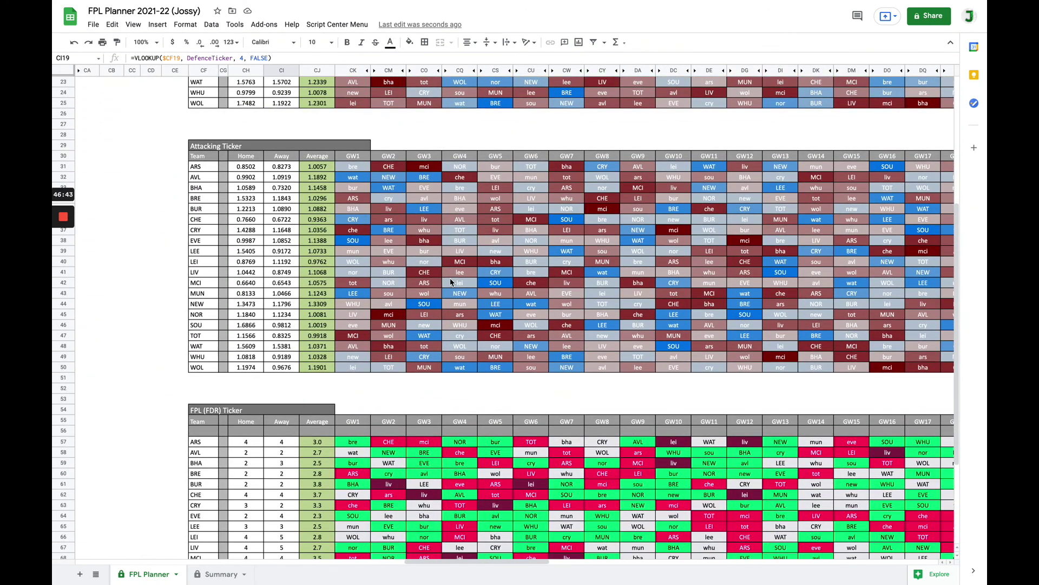
pyautogui.scroll(-2, 450, 277)
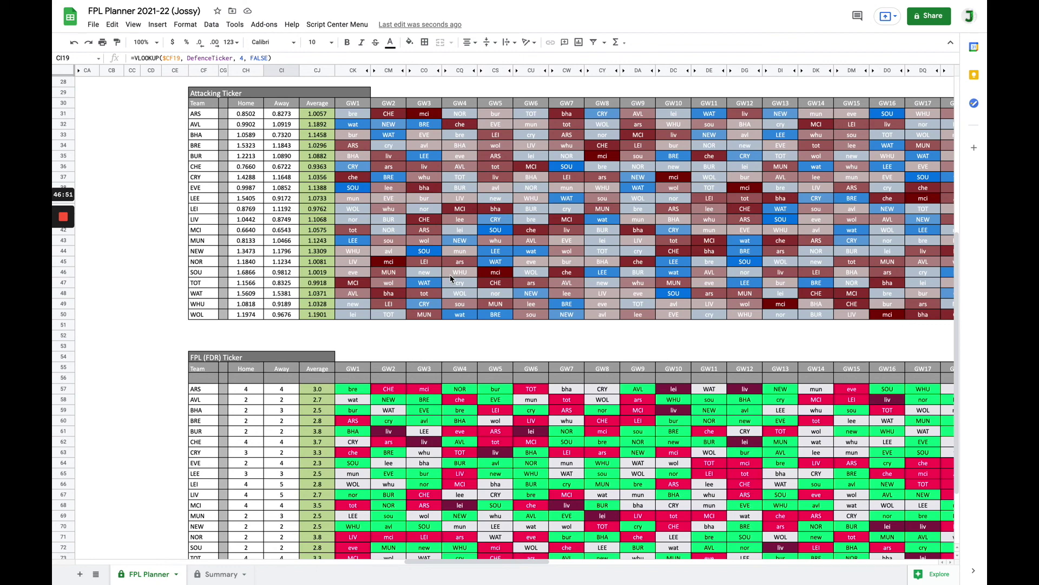
pyautogui.scroll(1, 450, 274)
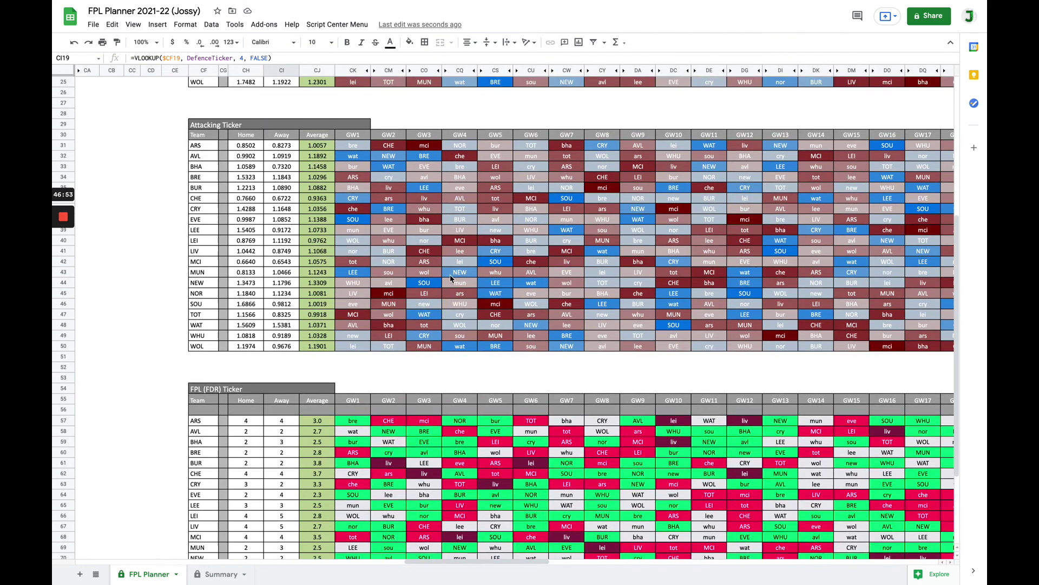
pyautogui.scroll(-1, 450, 274)
pyautogui.scroll(-2, 450, 274)
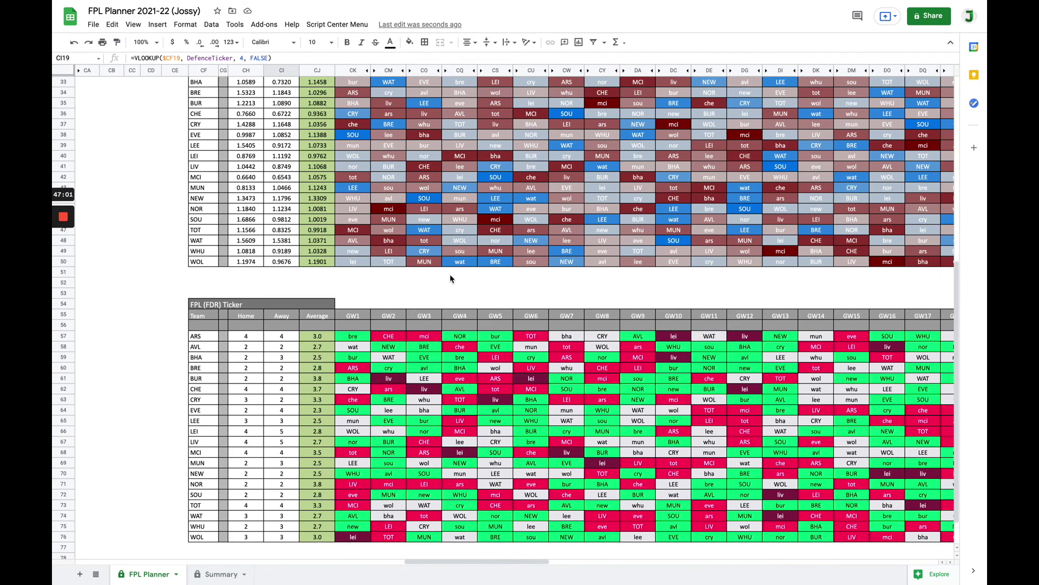
pyautogui.hscroll(-5, 450, 273)
pyautogui.scroll(2, 450, 273)
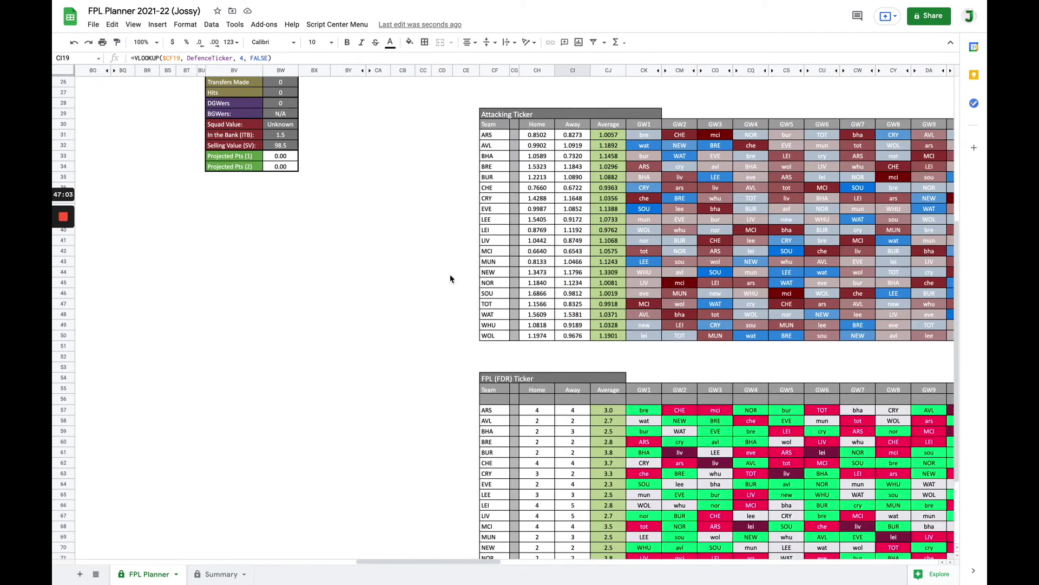
pyautogui.hscroll(-15, 450, 274)
pyautogui.scroll(8, 450, 274)
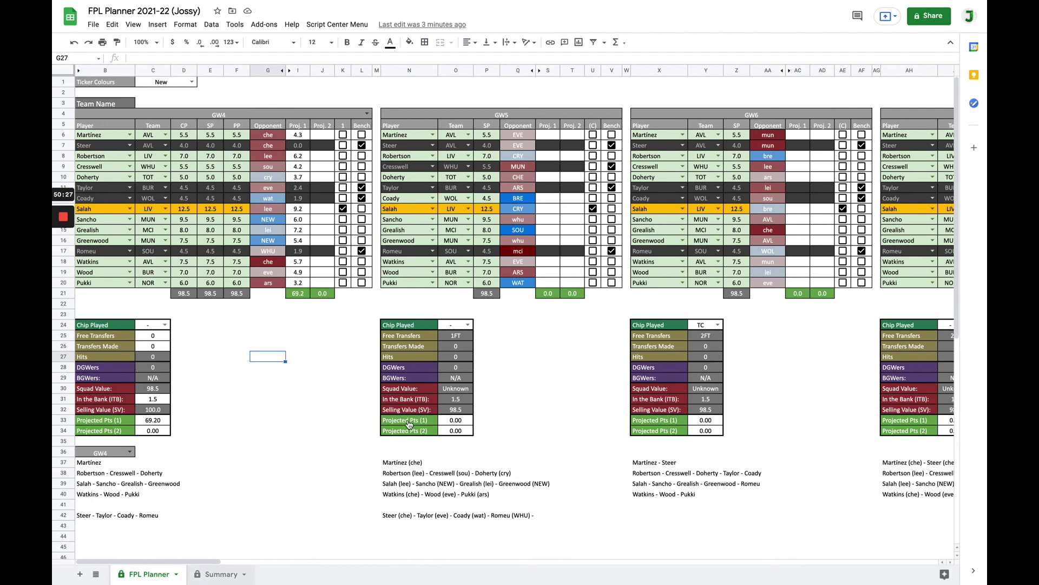
# Review the gameweek blocks on the Summary sheet and return to the FPL Planner sheet
pyautogui.hotkey('alt', 'Down')
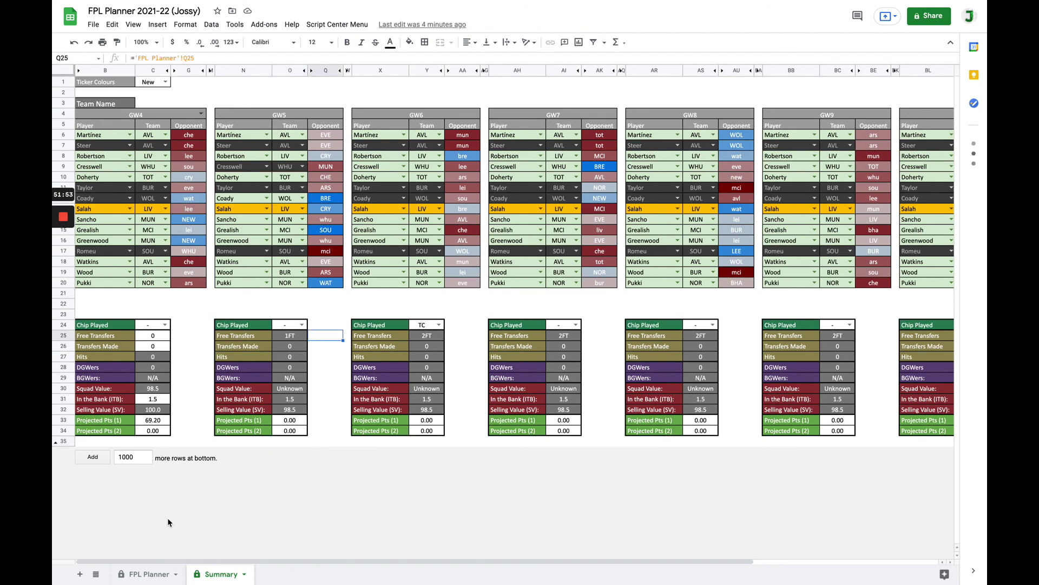
pyautogui.hotkey('ctrl', 'pageup')
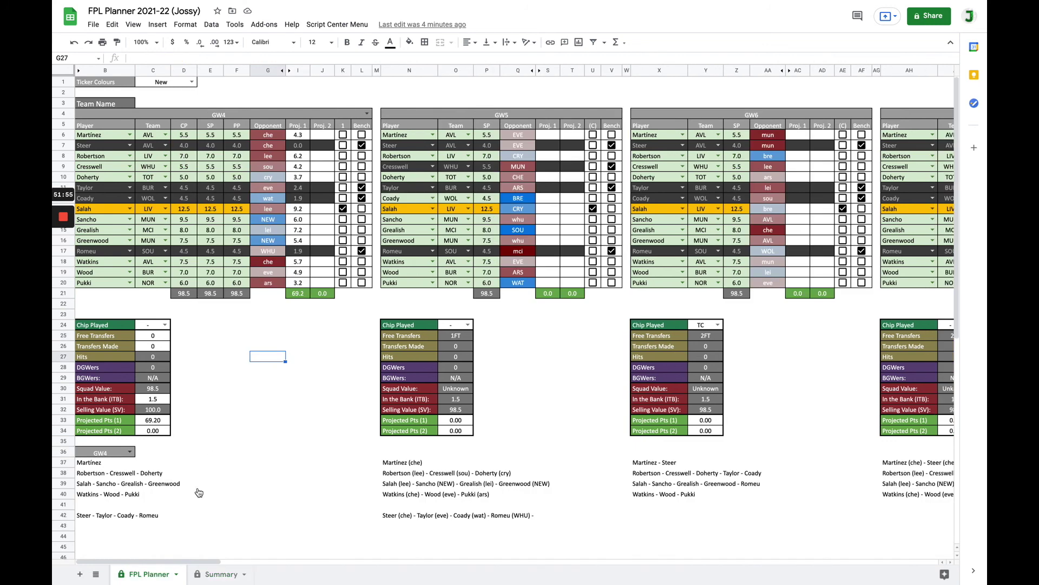
pyautogui.click(299, 324)
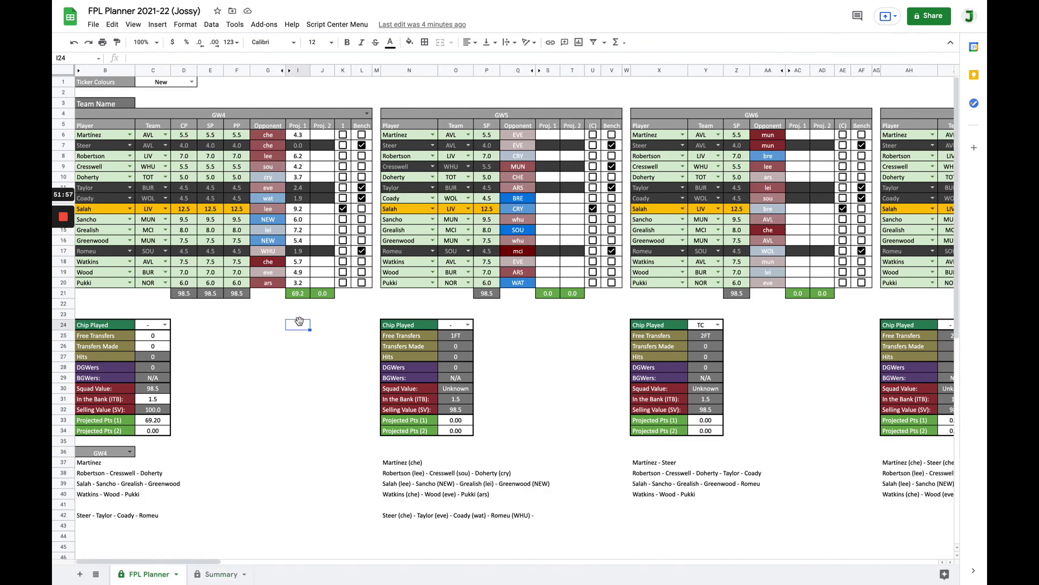